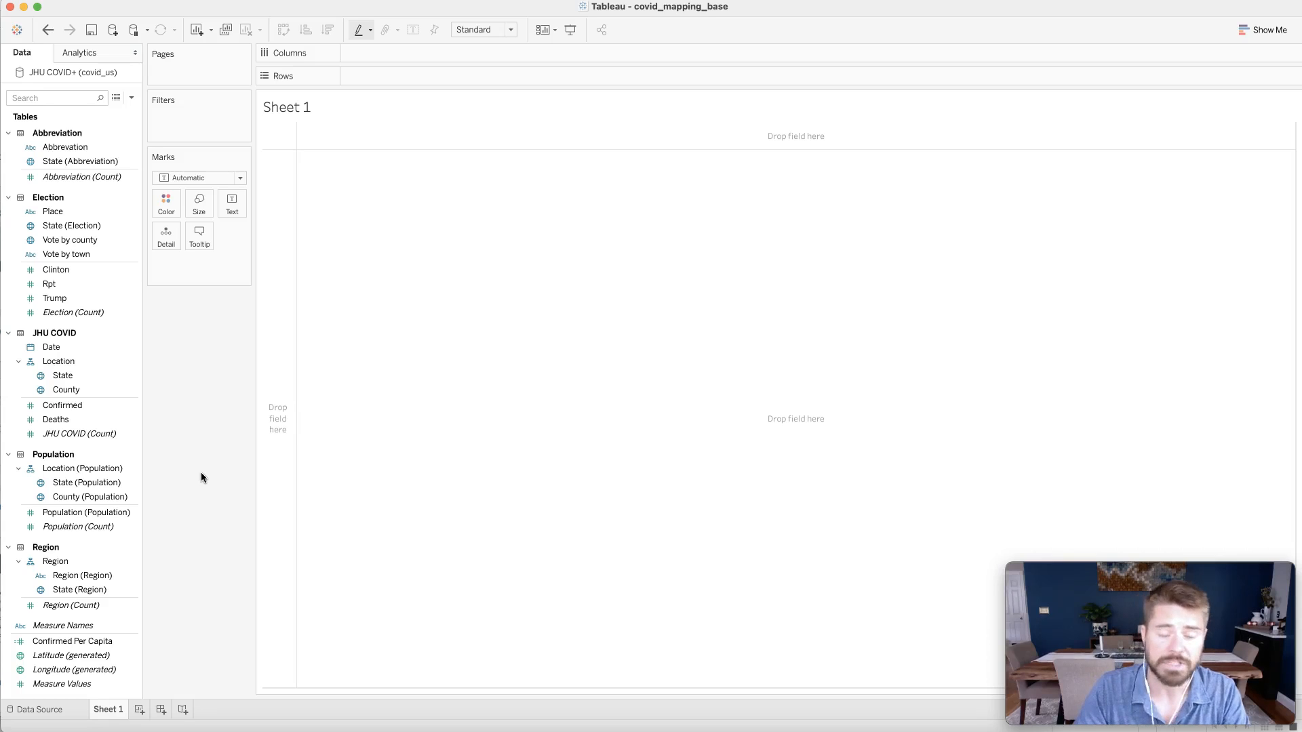
- Add the JHU COVID Location hierarchy to the Detail card to generate a map of state points
click(98, 418)
click(58, 362)
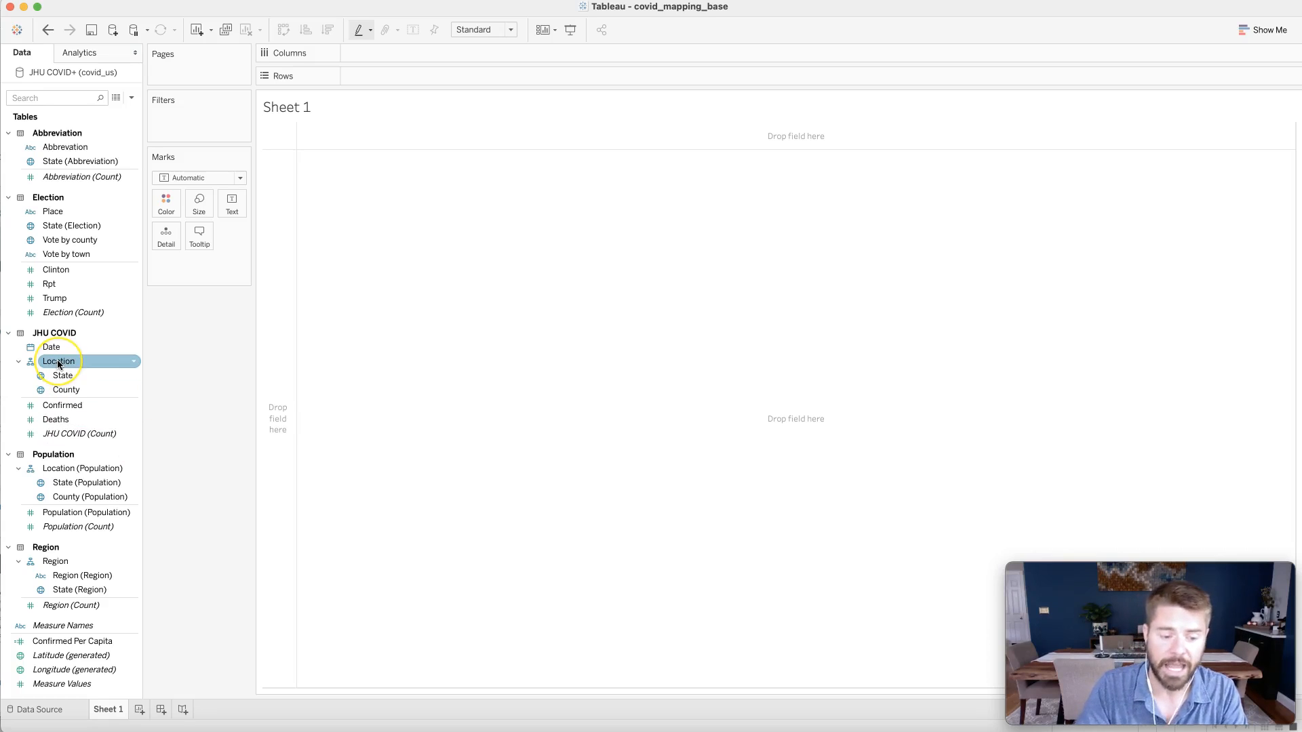
drag(59, 364, 161, 240)
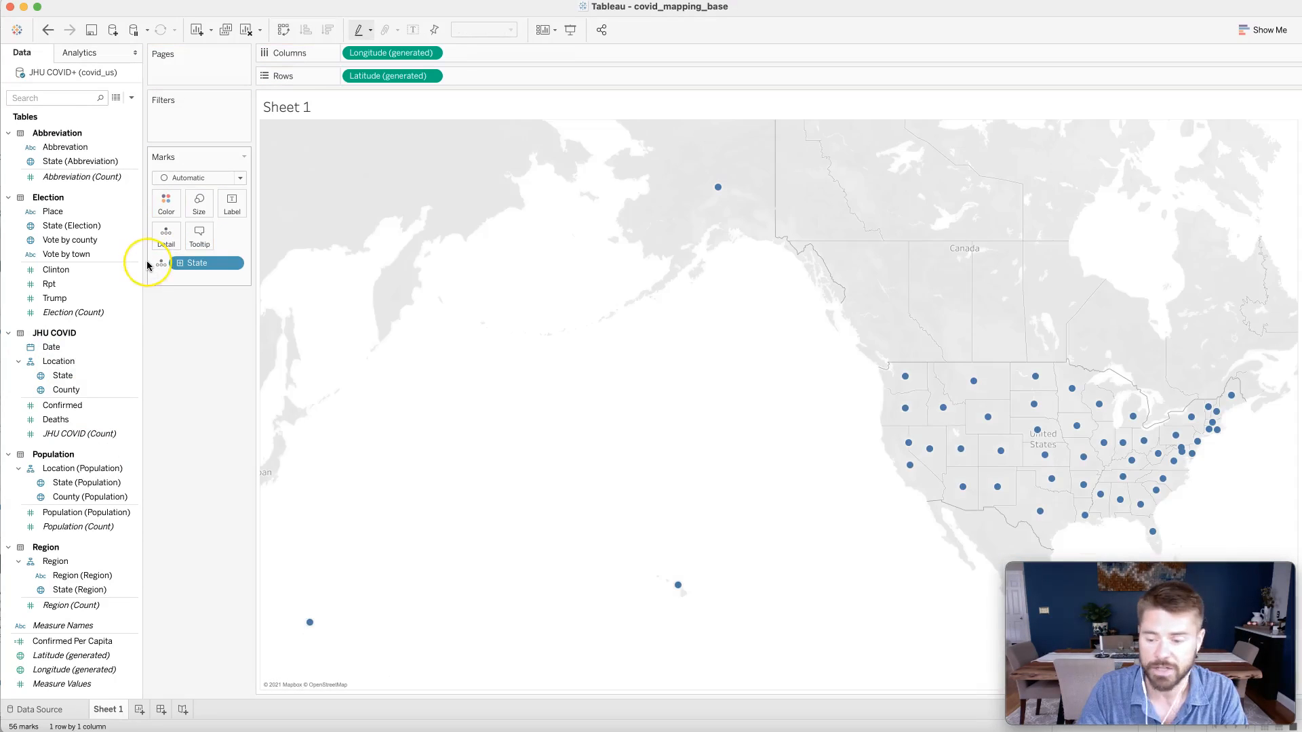
- Replace the State field on the Detail card with State (Election)
click(234, 263)
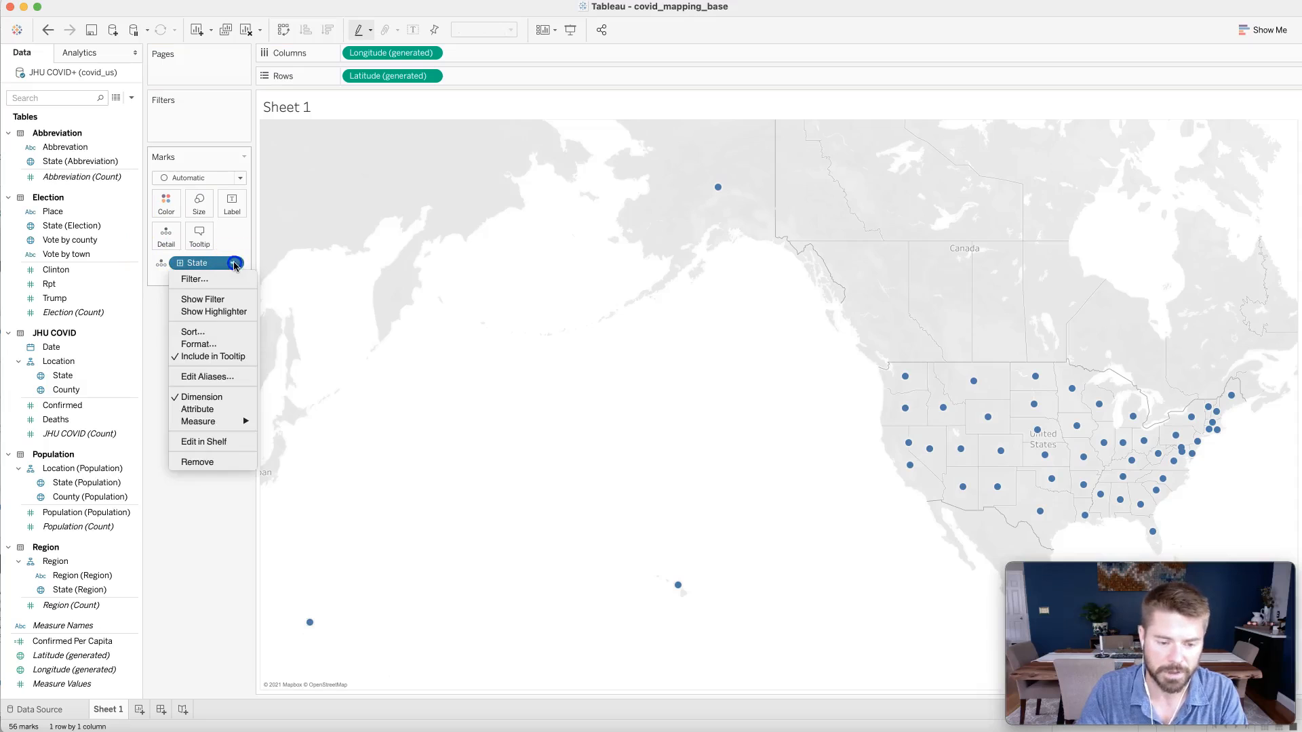
click(200, 462)
click(68, 228)
drag(68, 228, 166, 234)
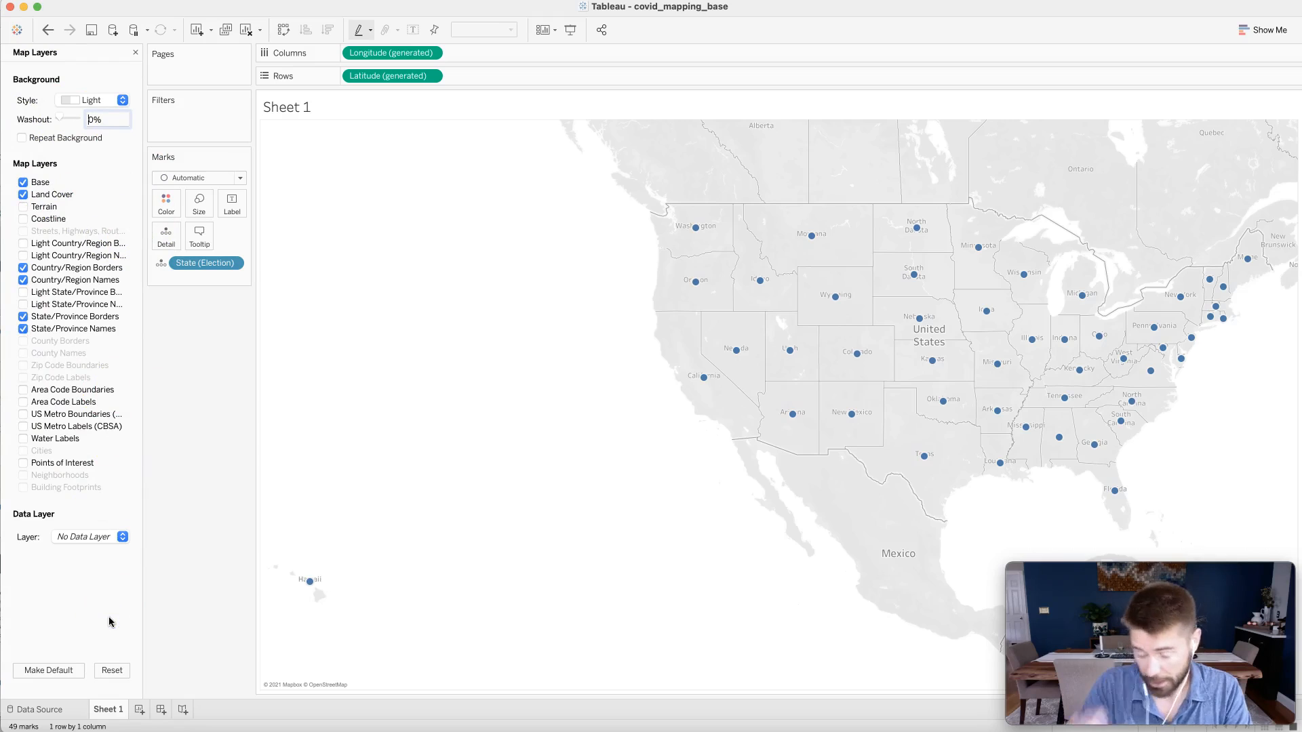
- Turn on the Terrain map layer, leaving Coastline off
click(23, 219)
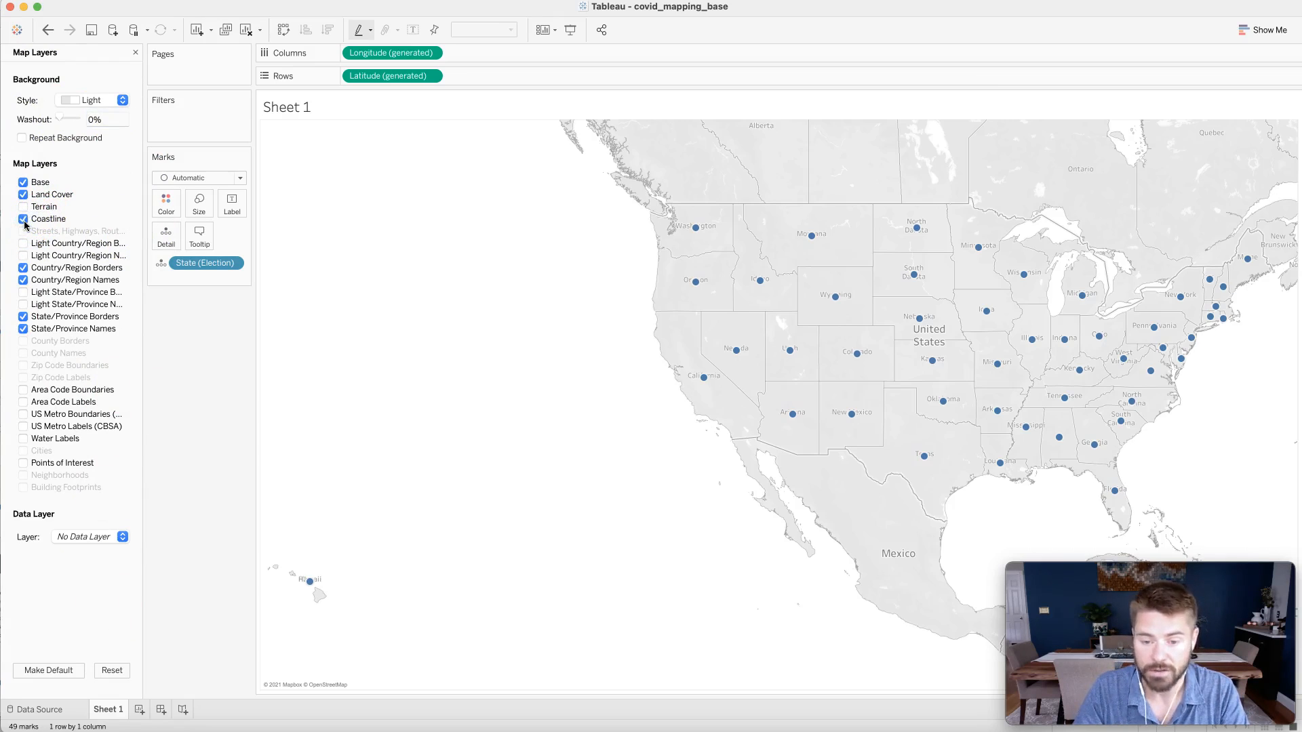
click(23, 219)
click(23, 206)
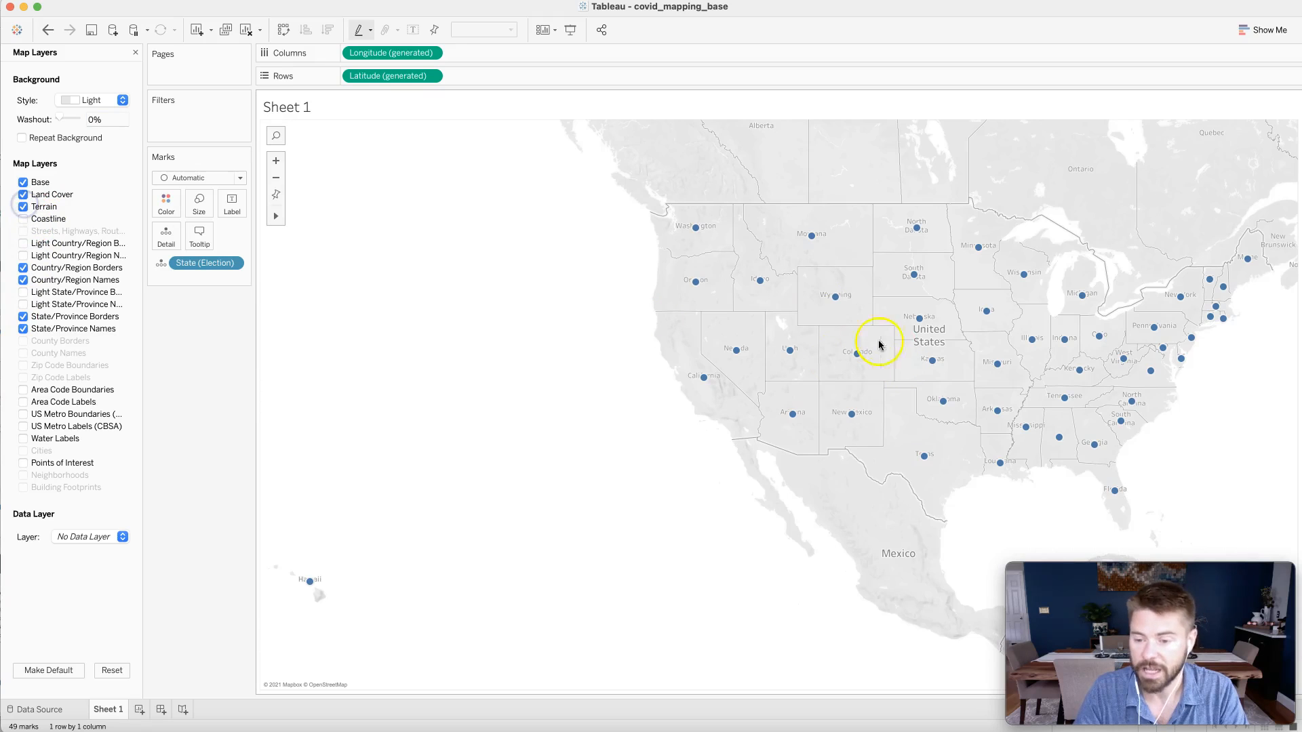
scroll(879, 344, up, 5)
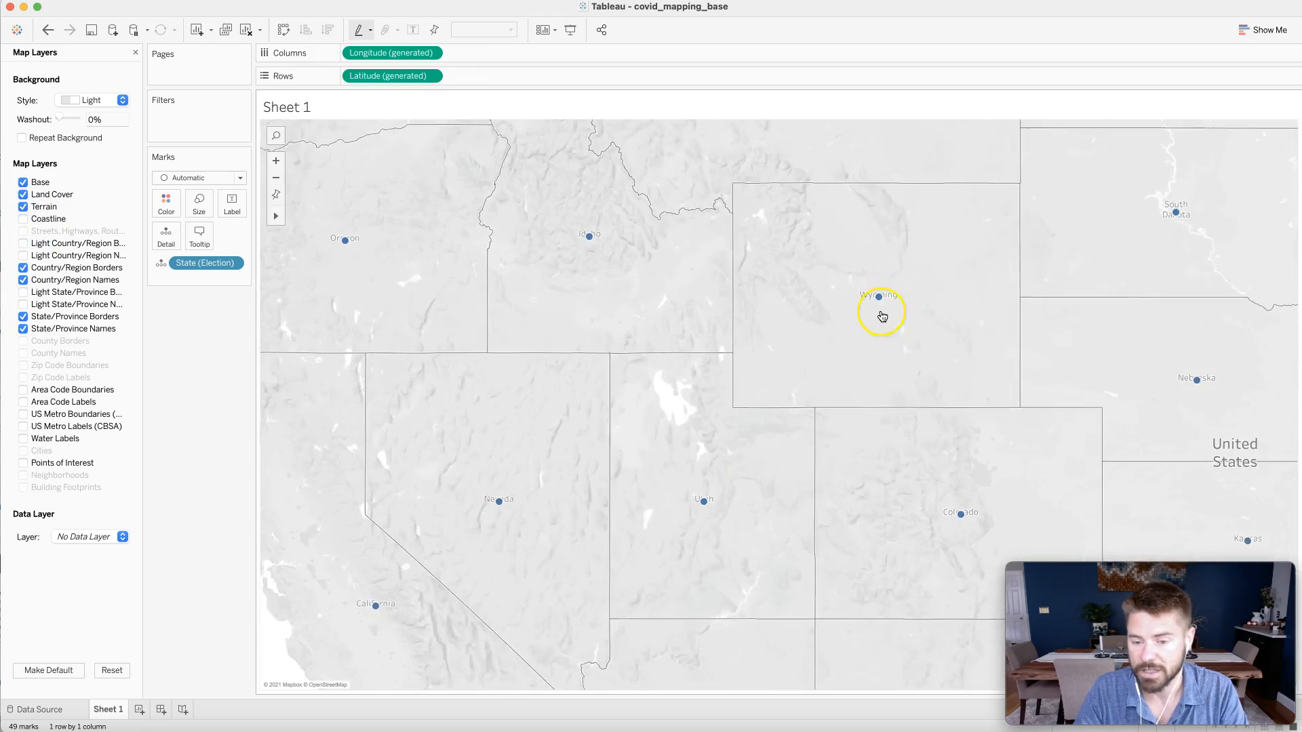
scroll(619, 424, down, 3)
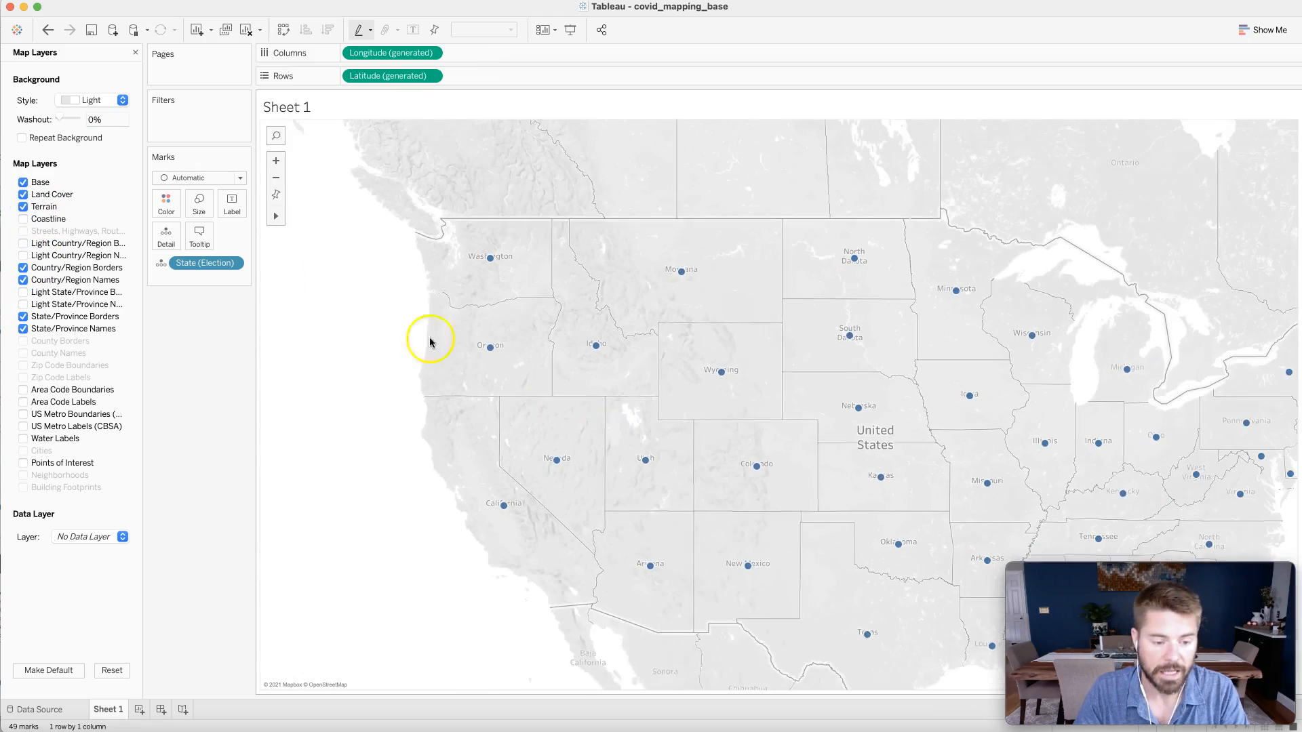
- Enable the Light State/Province Borders and Light State/Province Names map layers
click(23, 292)
click(24, 304)
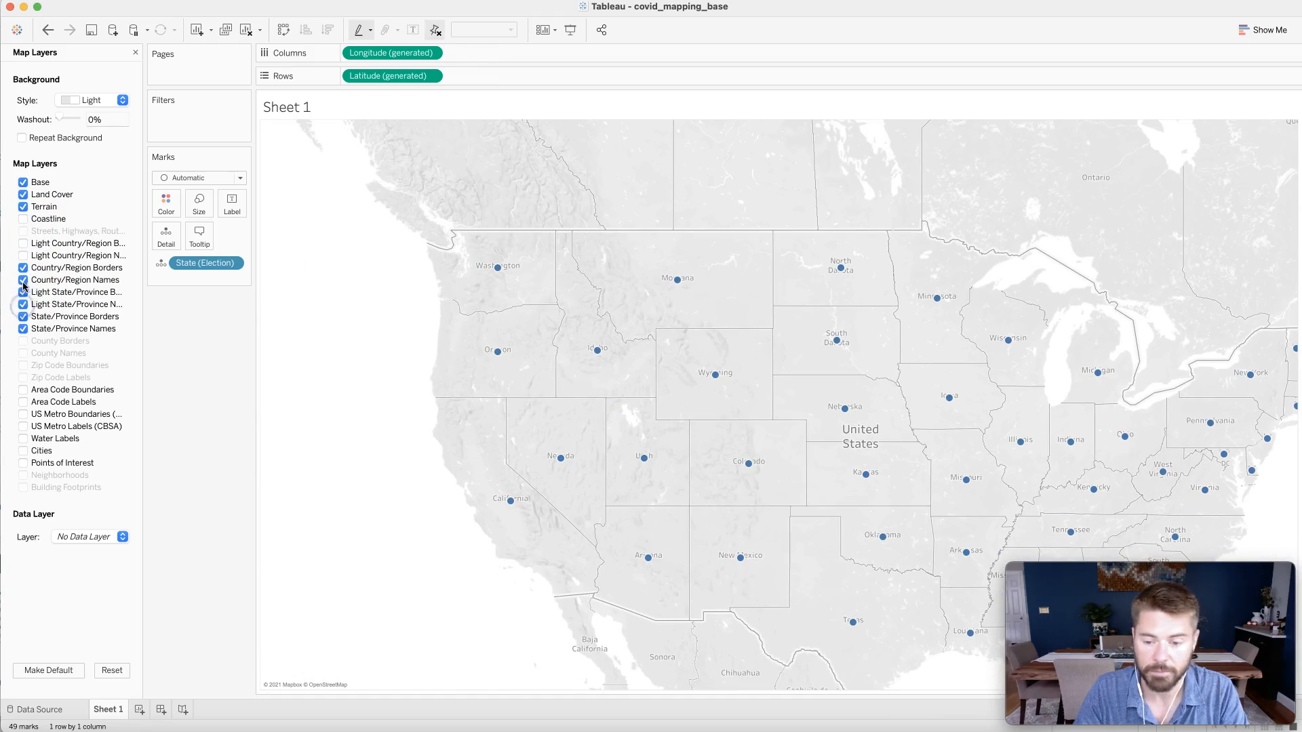
click(23, 219)
click(23, 219)
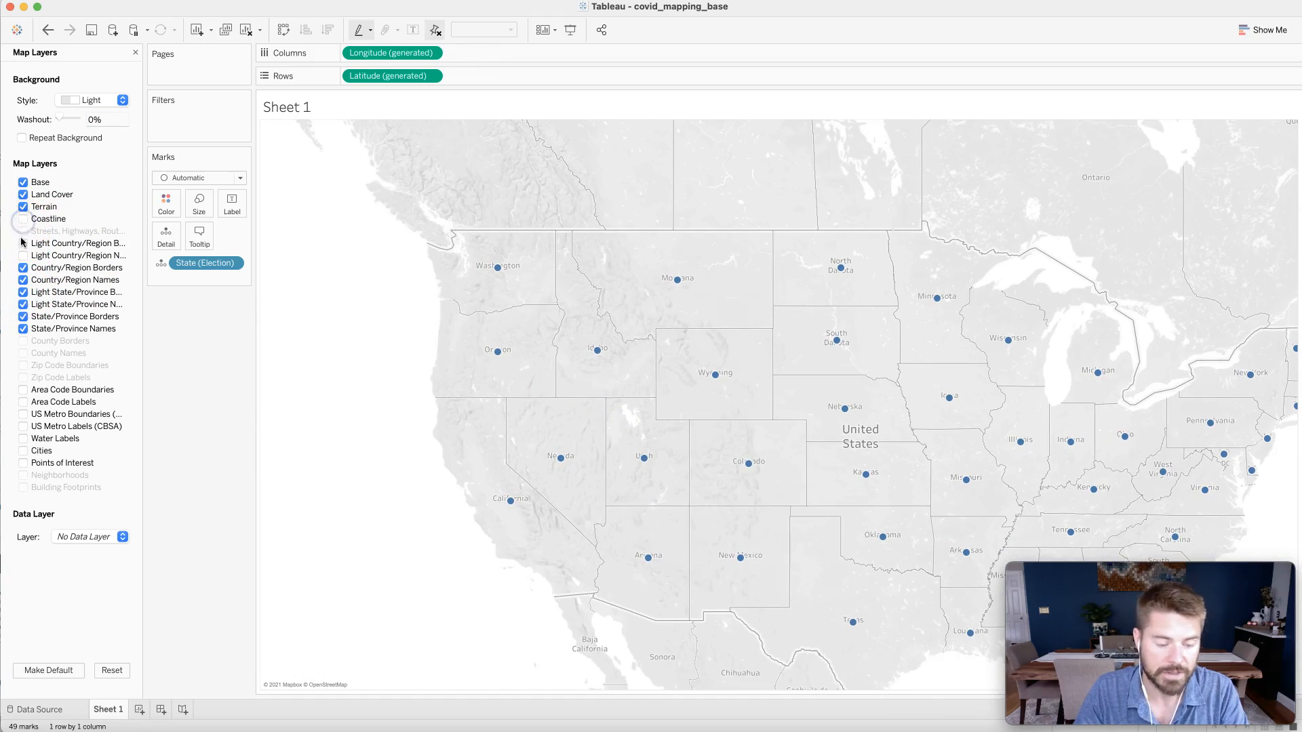
- Toggle the US Metro Boundaries and Cities layers on and off to preview them
click(23, 414)
click(23, 414)
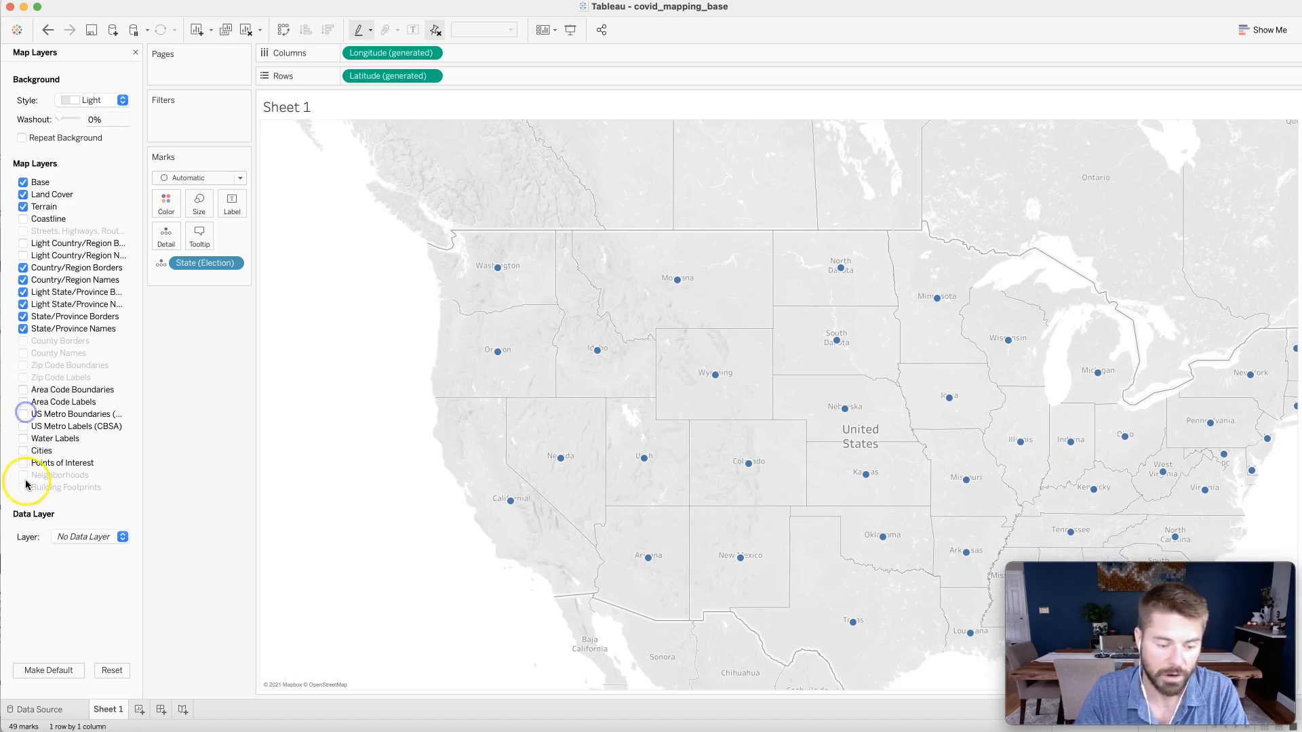
click(24, 451)
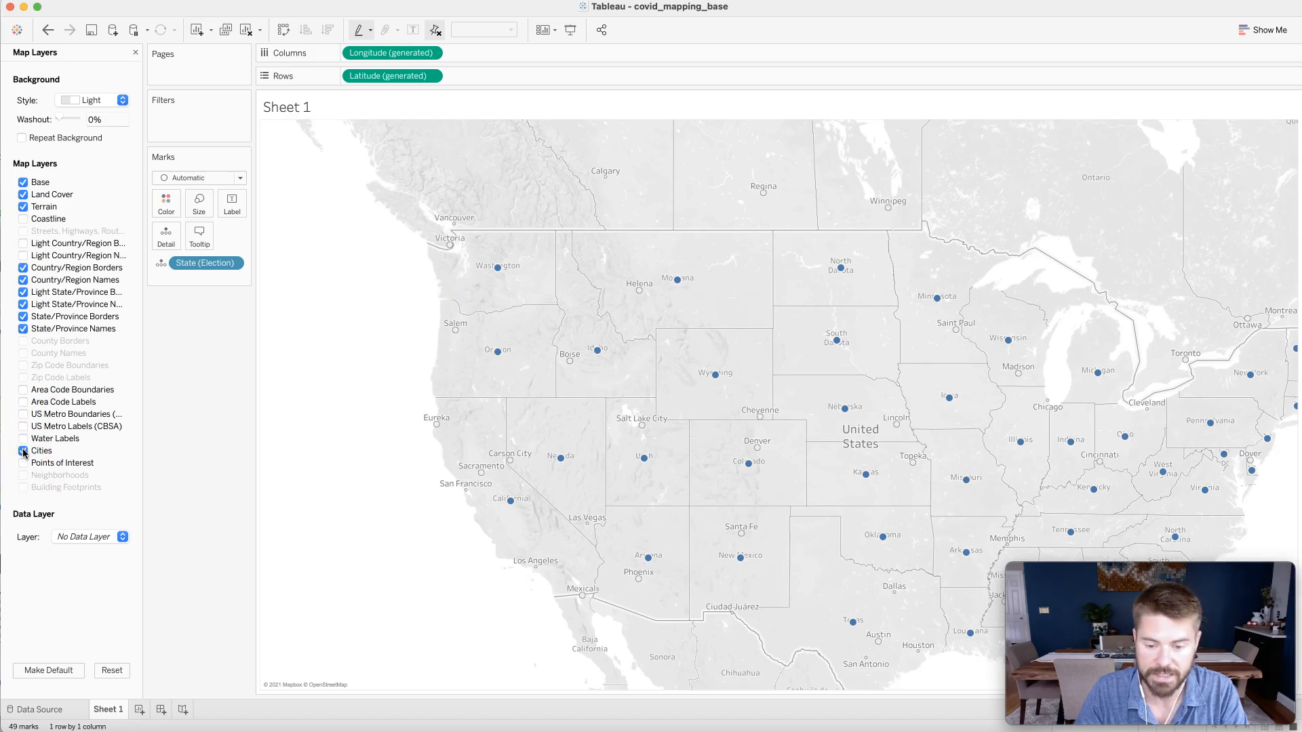
click(24, 451)
scroll(573, 461, down, 2)
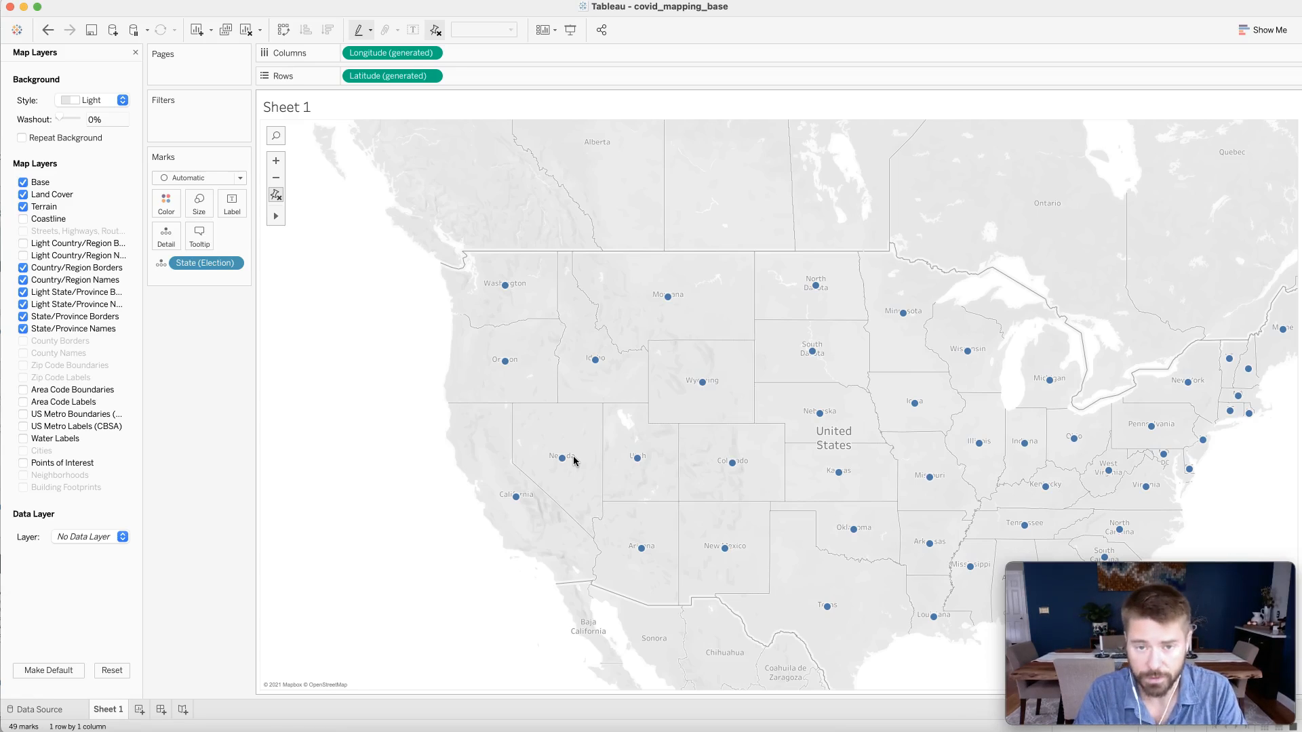
- Set the map's data layer to Population
click(91, 531)
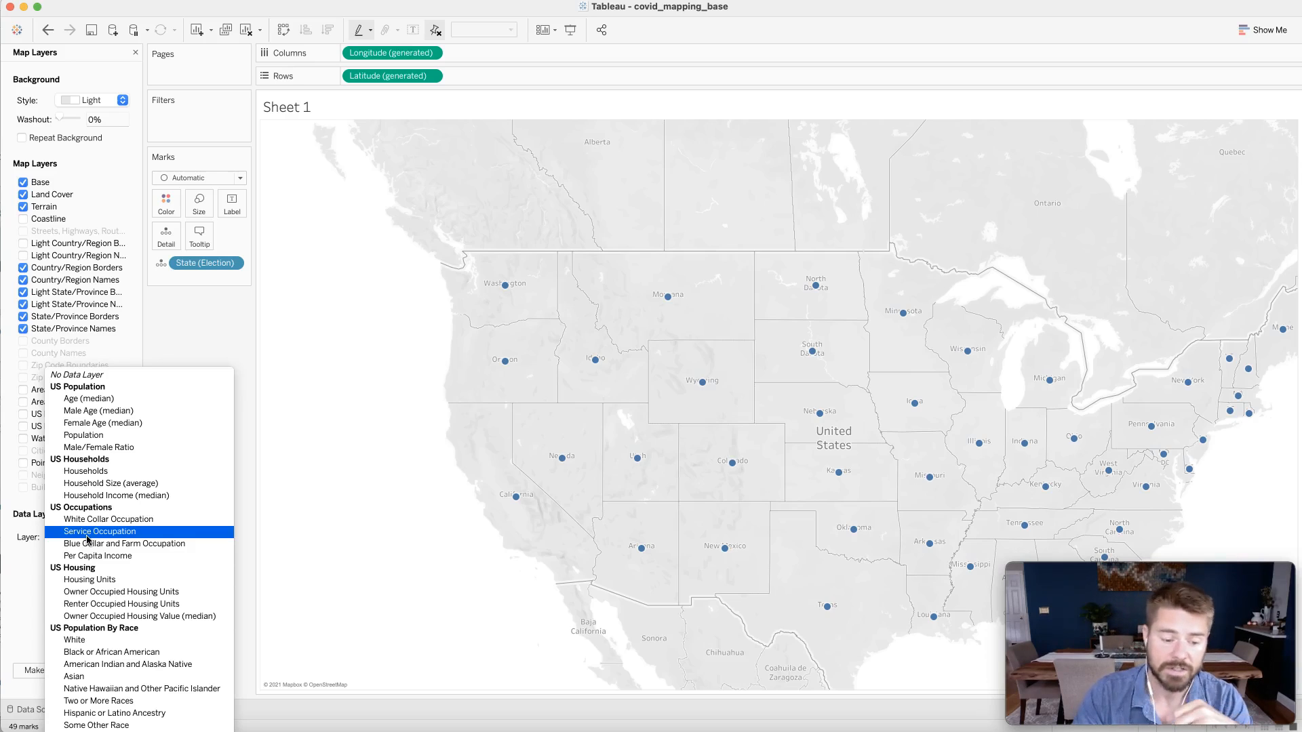
click(100, 443)
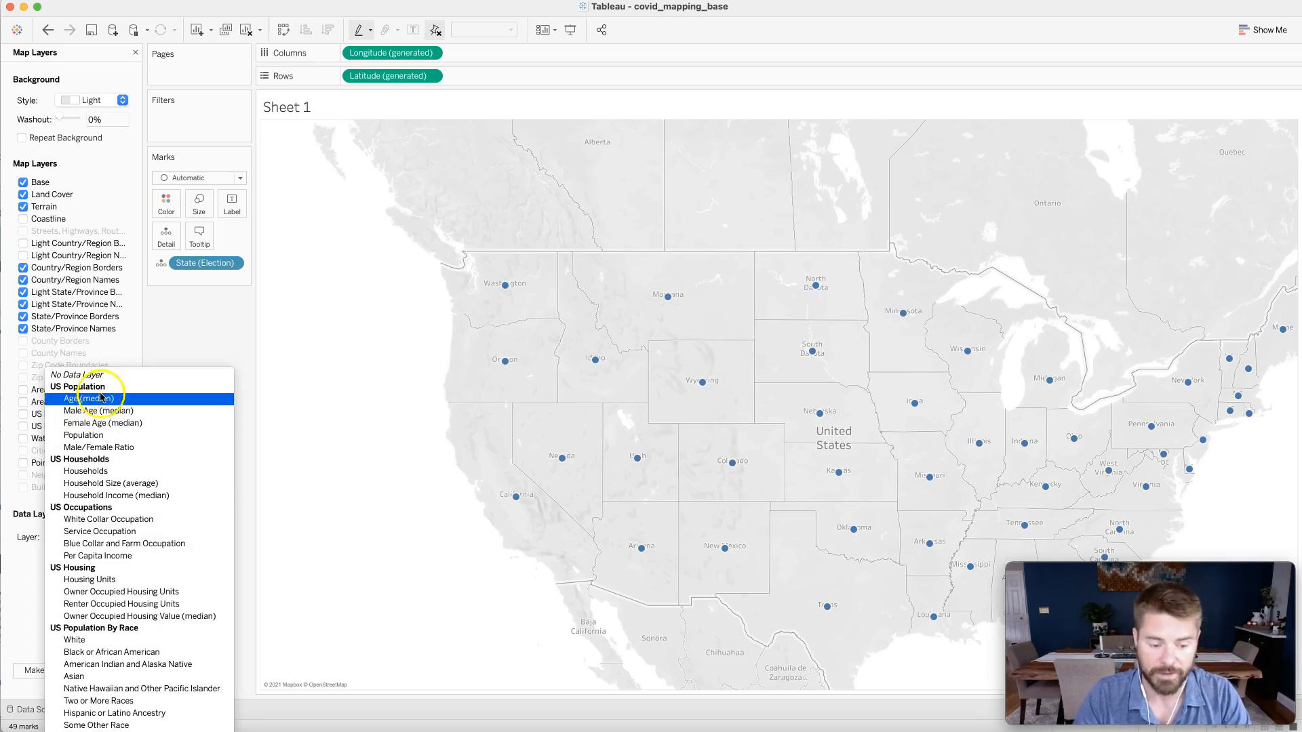
click(95, 435)
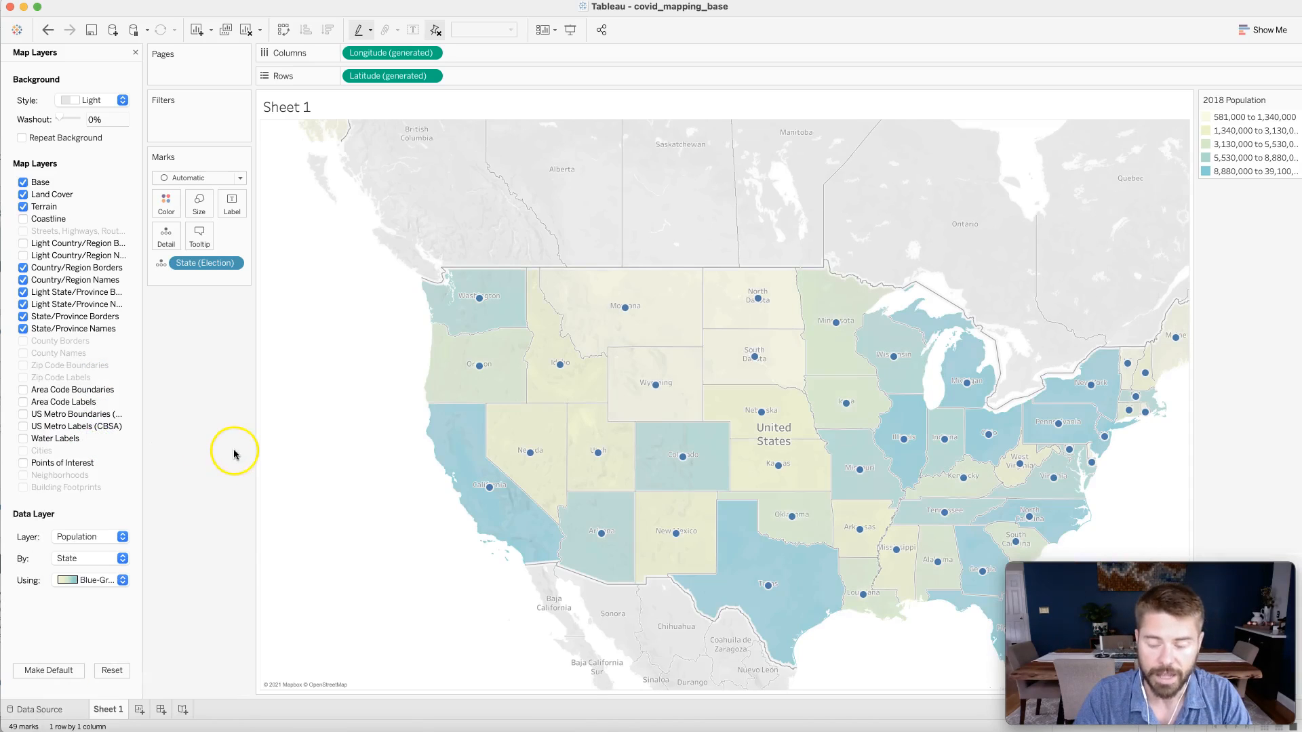
- Try the Population data layer by County and by Census Tract before returning it to State
click(99, 555)
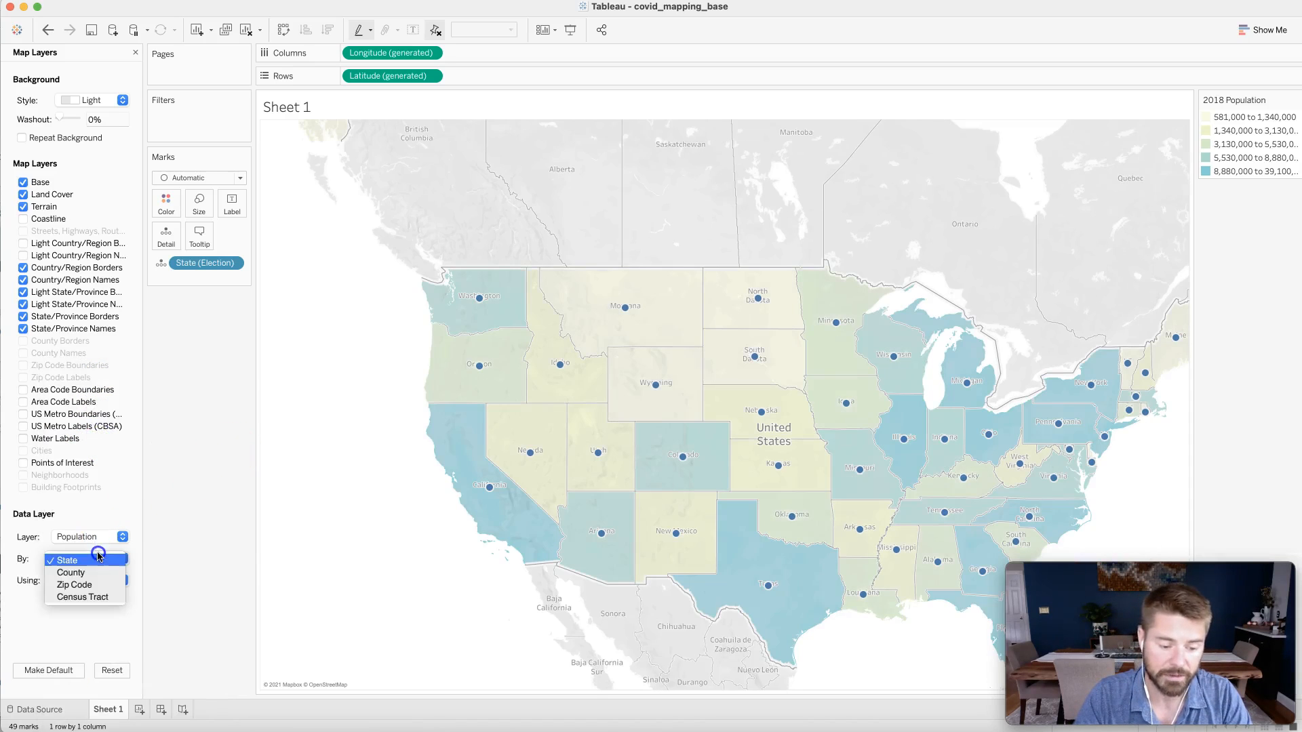
click(95, 573)
click(94, 562)
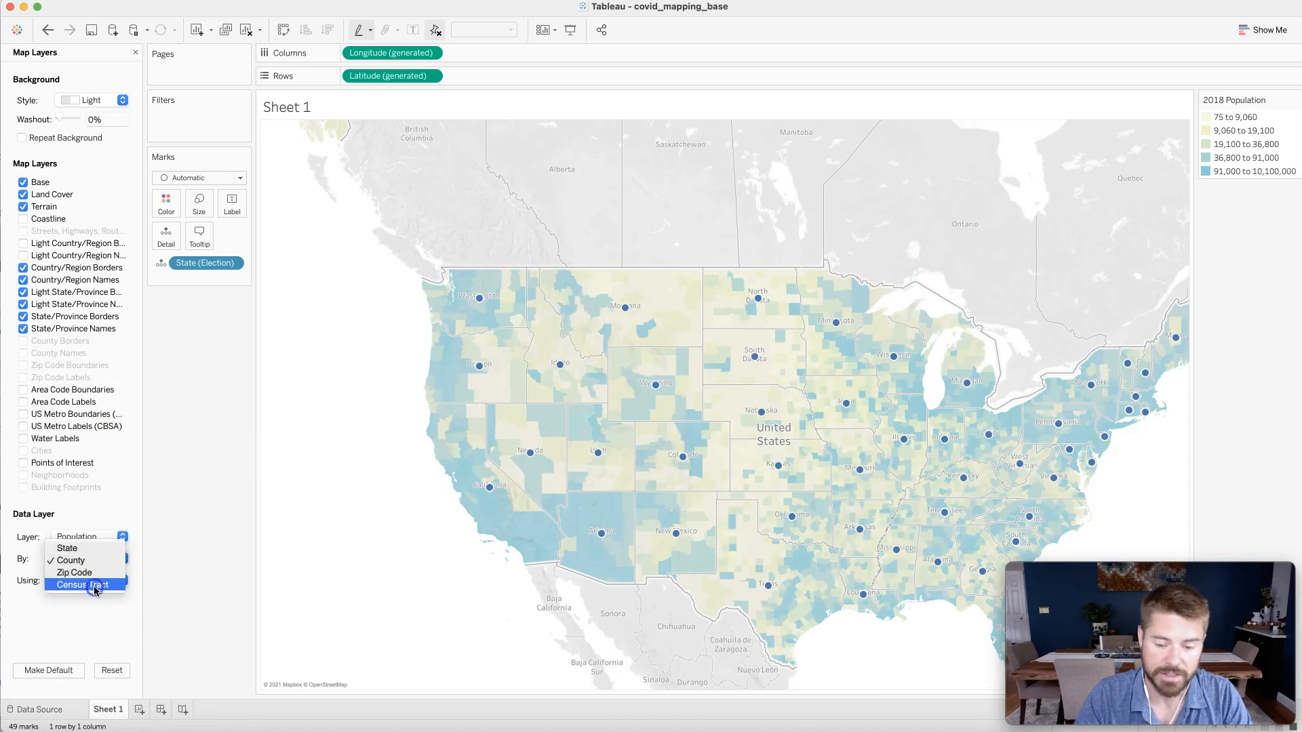
click(94, 584)
click(99, 560)
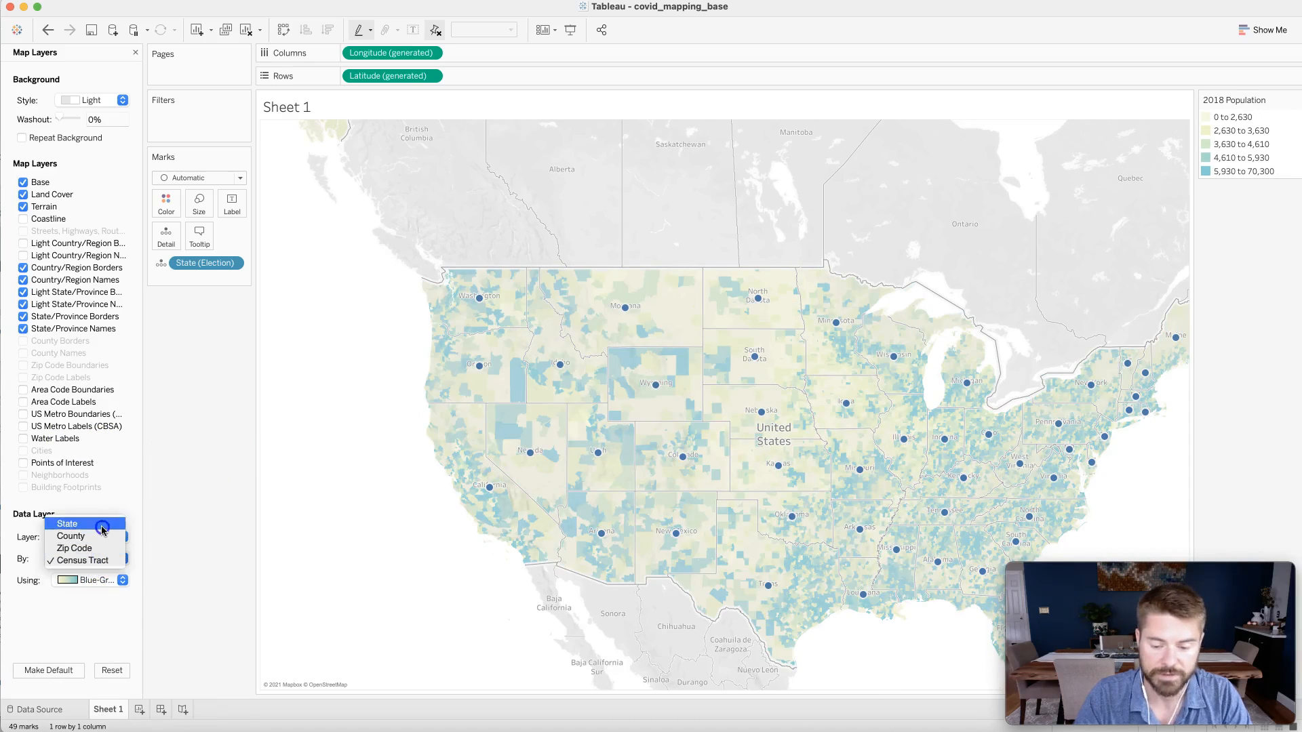
click(99, 524)
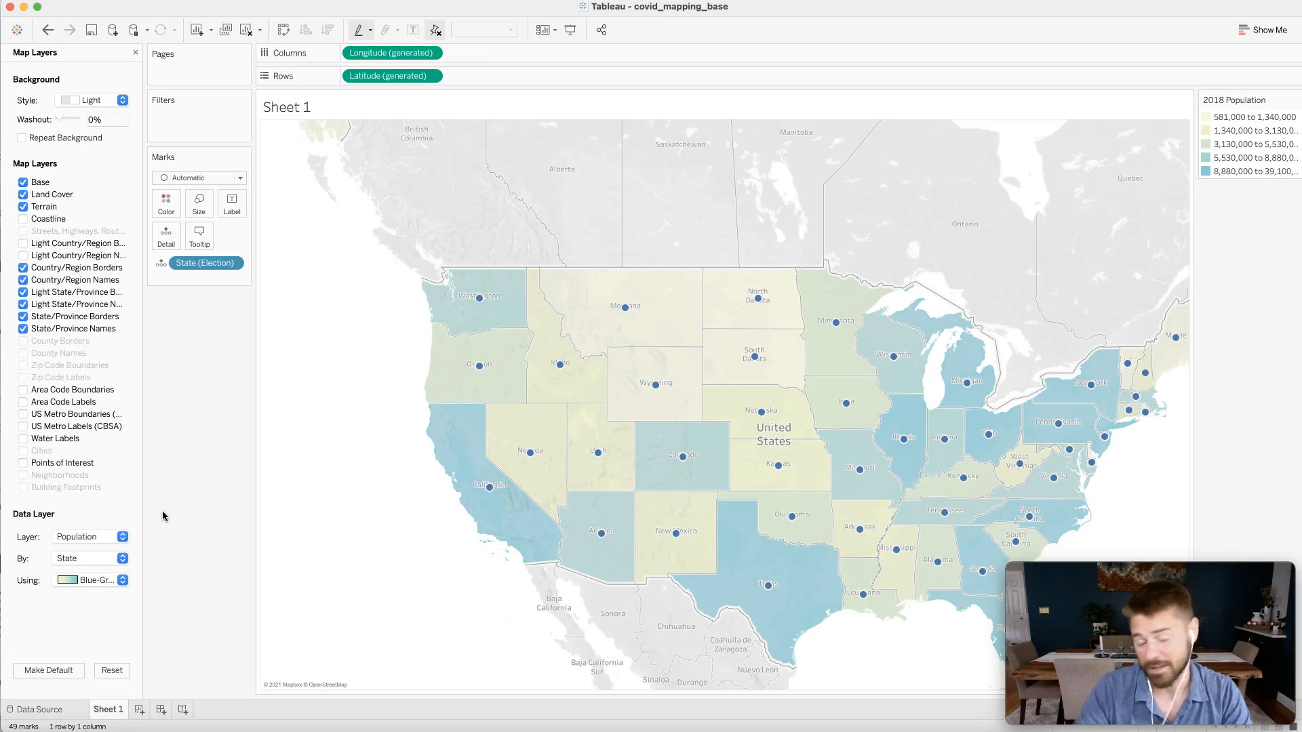
click(78, 538)
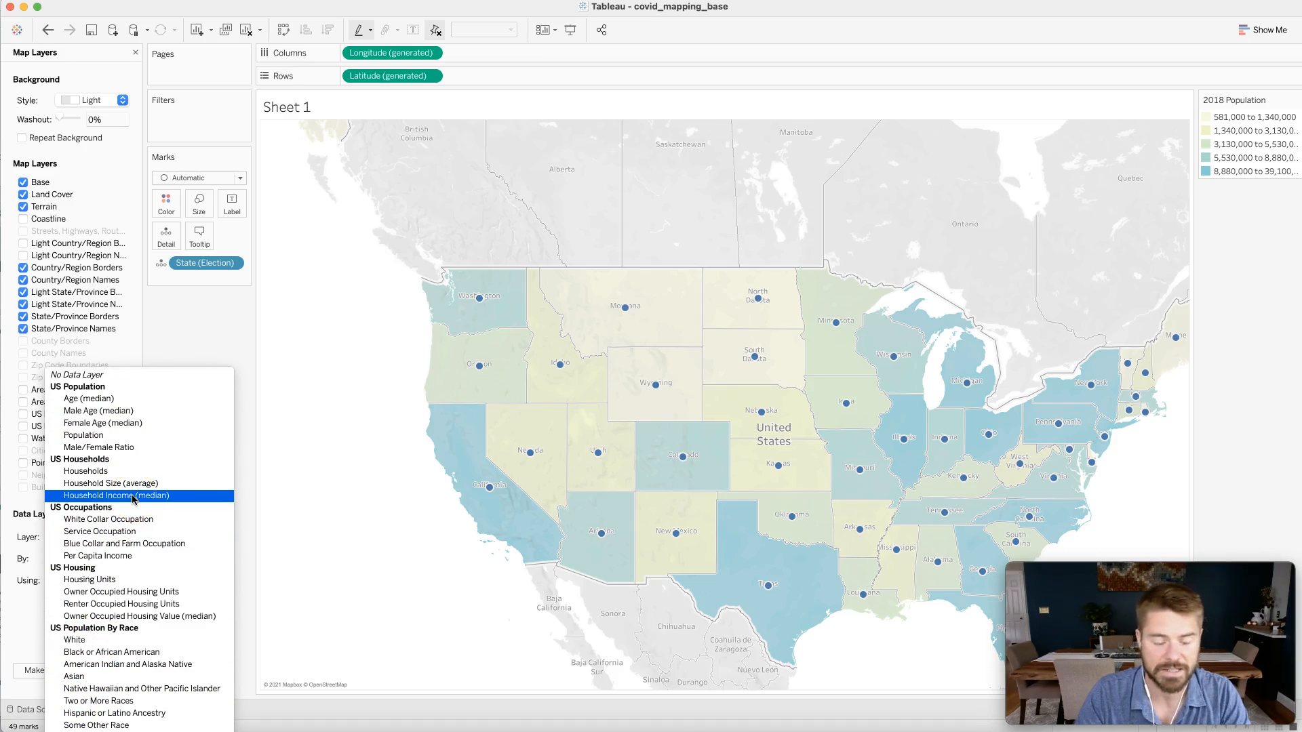
click(193, 318)
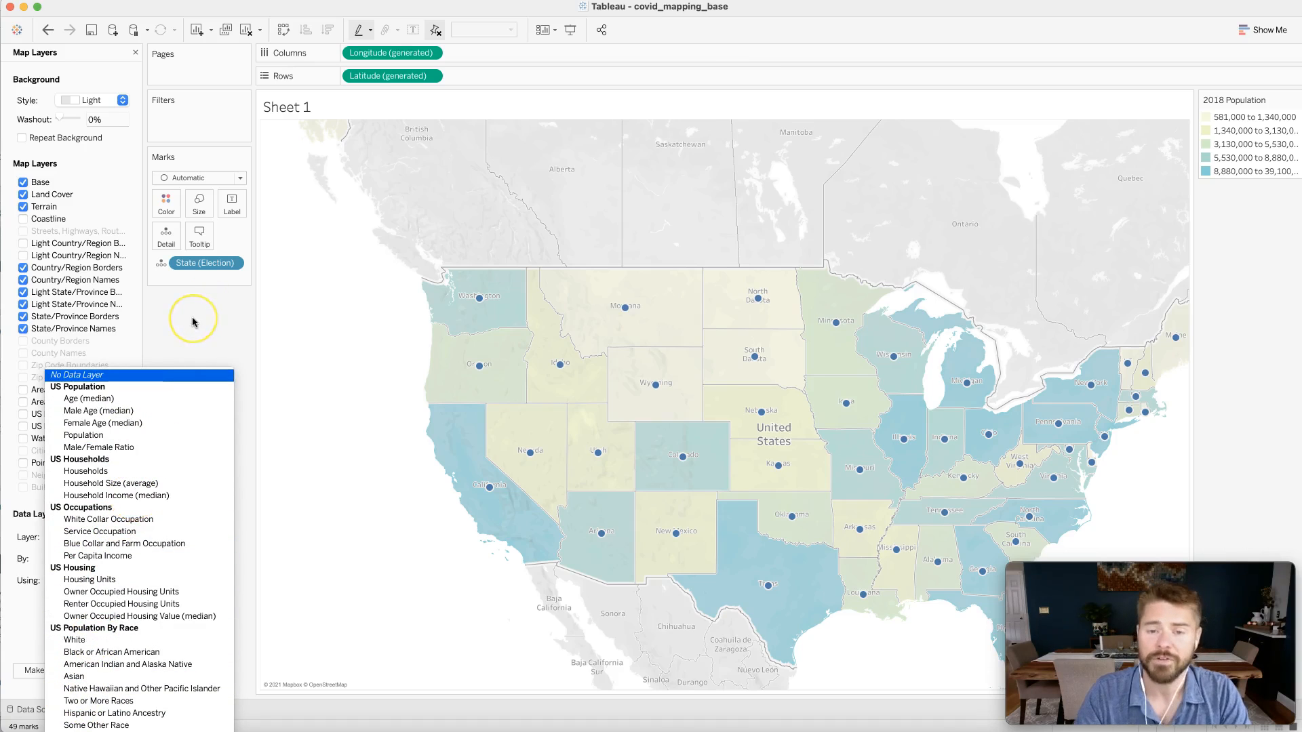
click(192, 316)
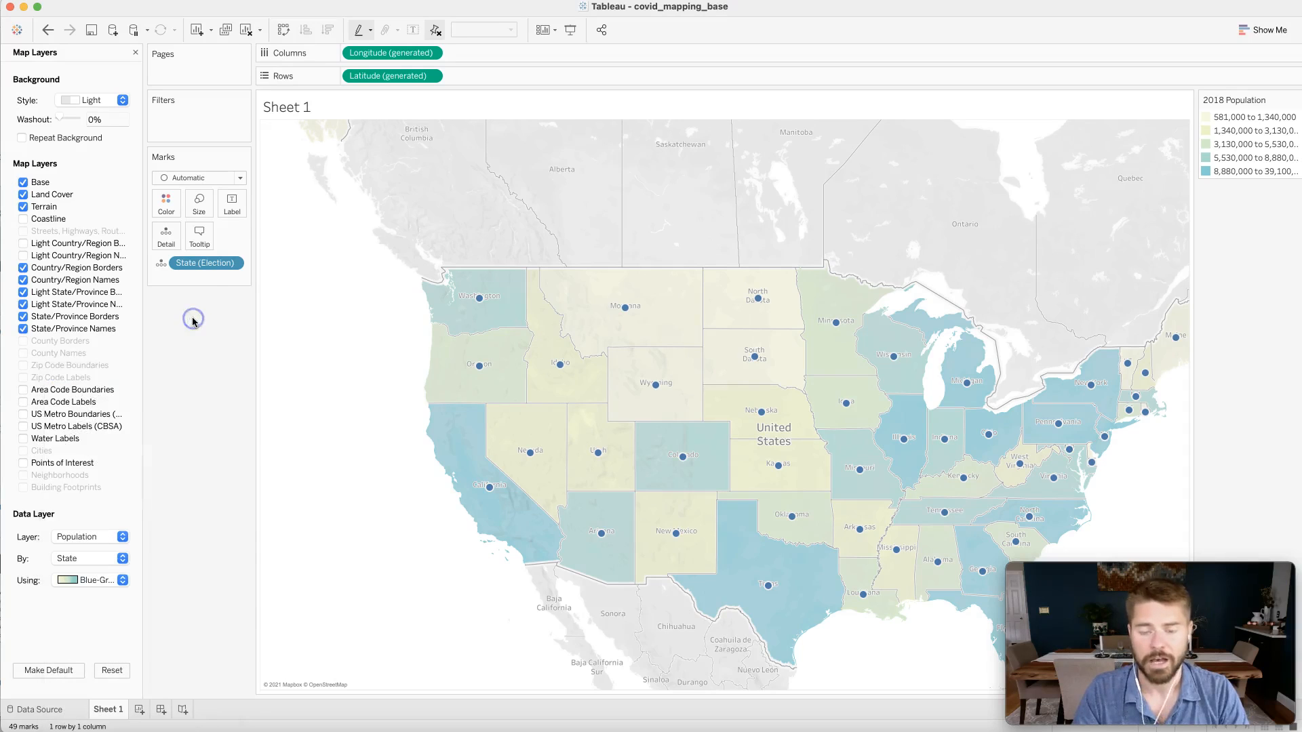
- Change the map background style to Streets
mouse_move(480, 370)
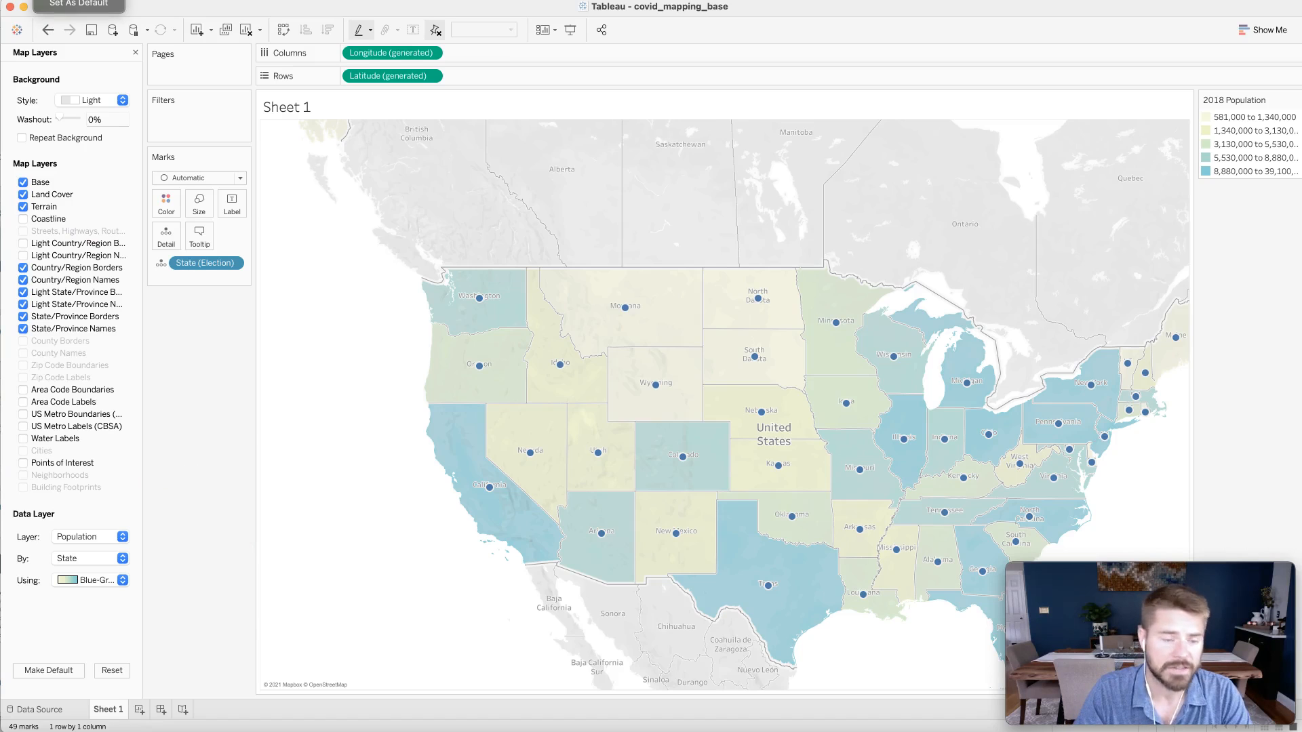
click(95, 144)
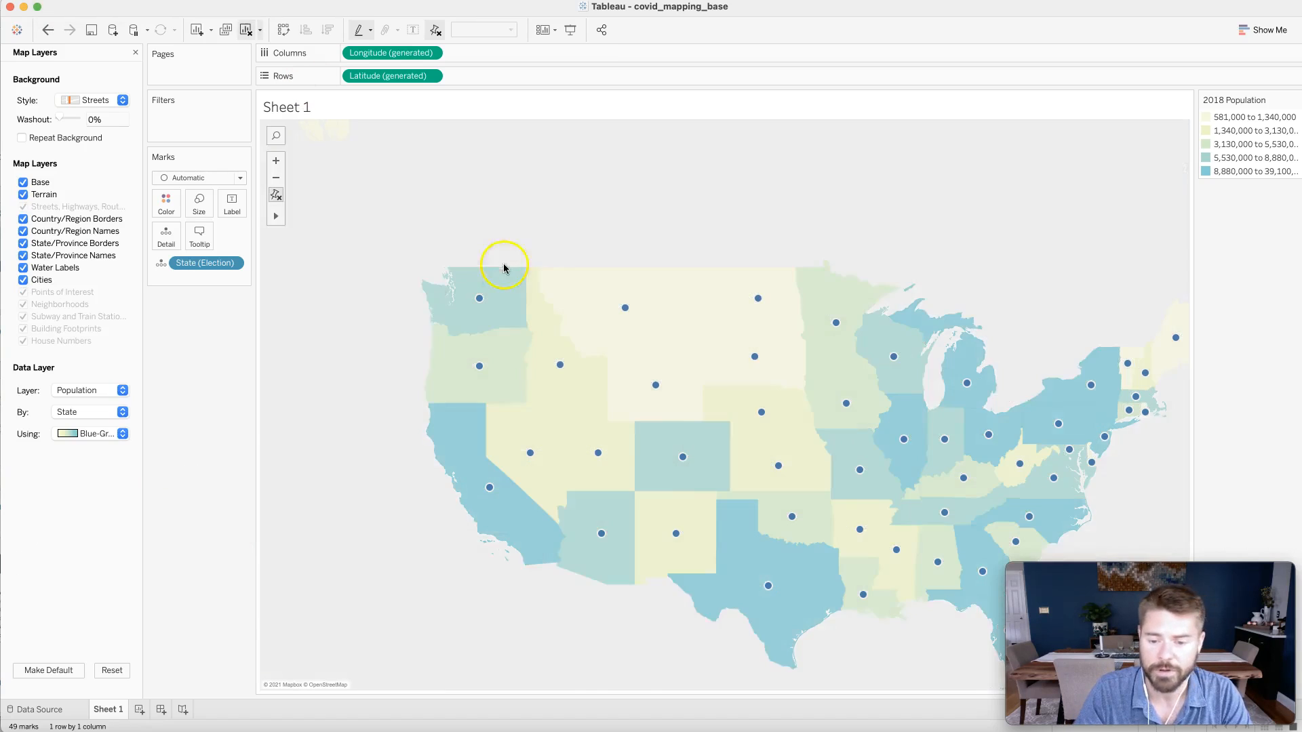
scroll(710, 437, up, 5)
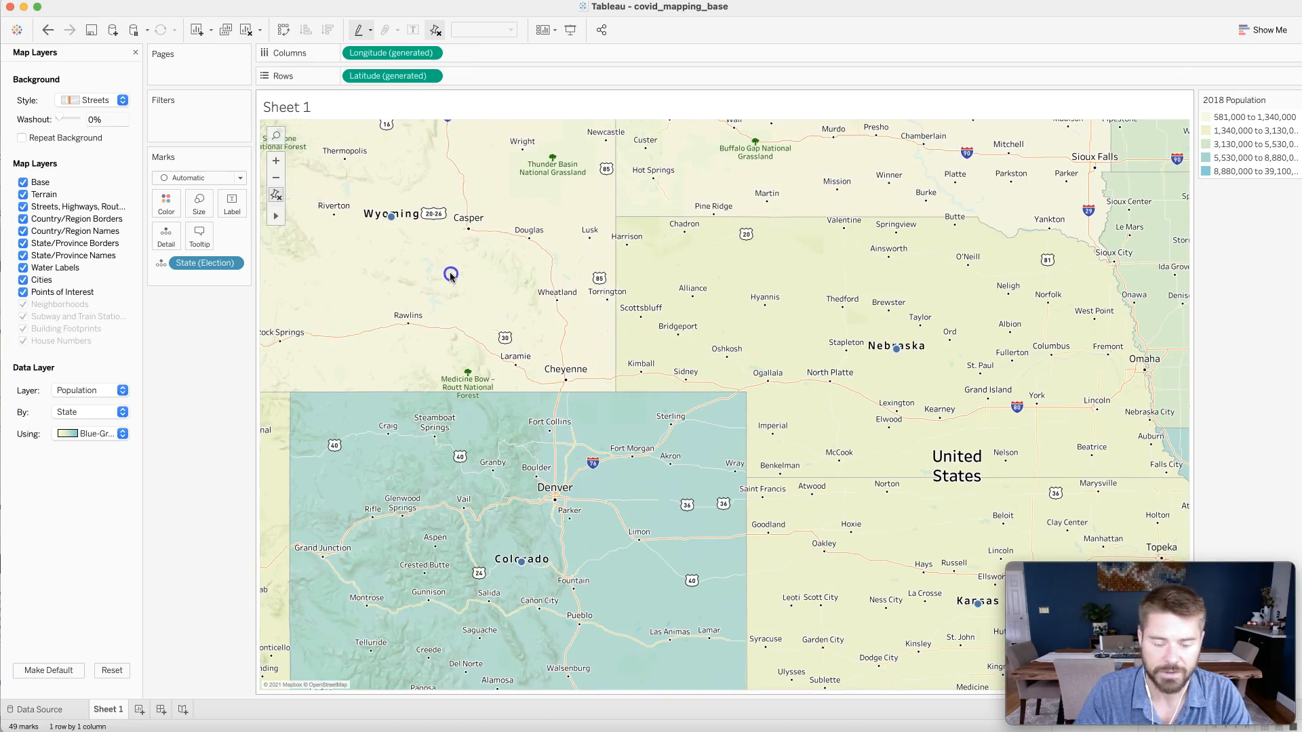
scroll(477, 293, up, 2)
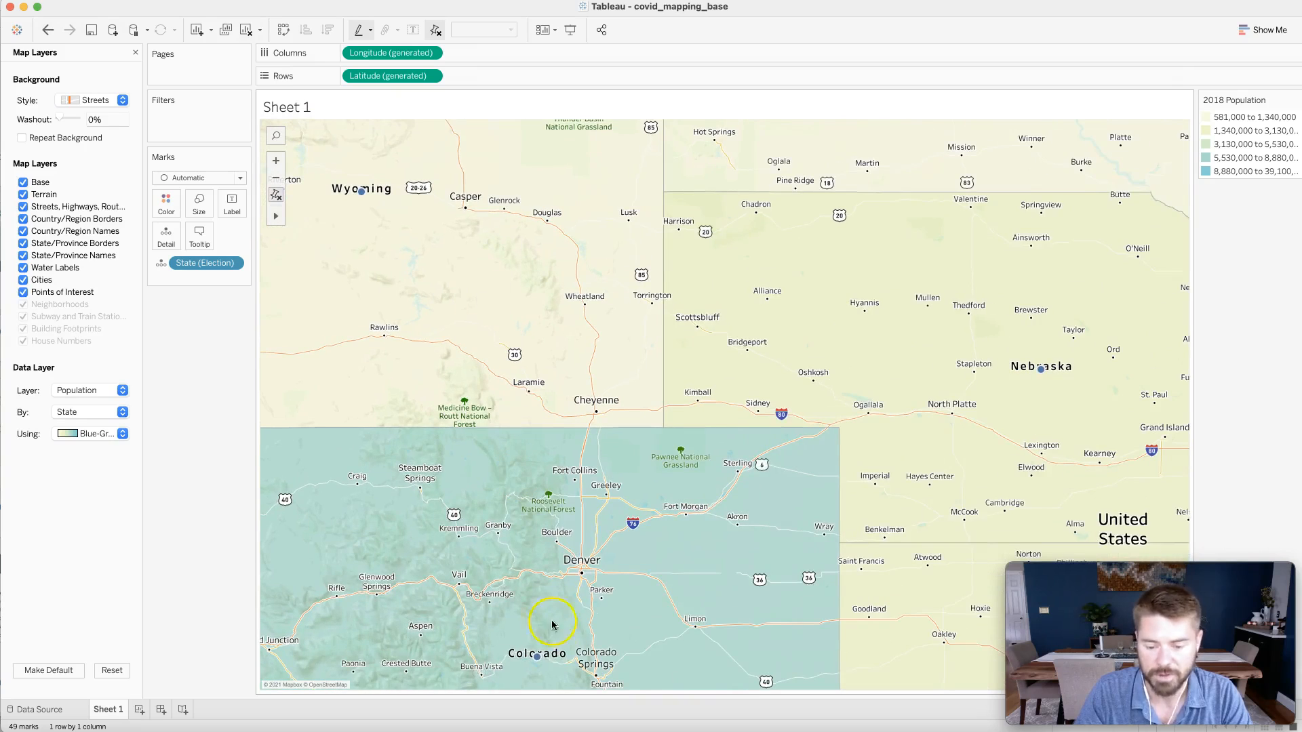
click(313, 218)
drag(475, 455, 468, 311)
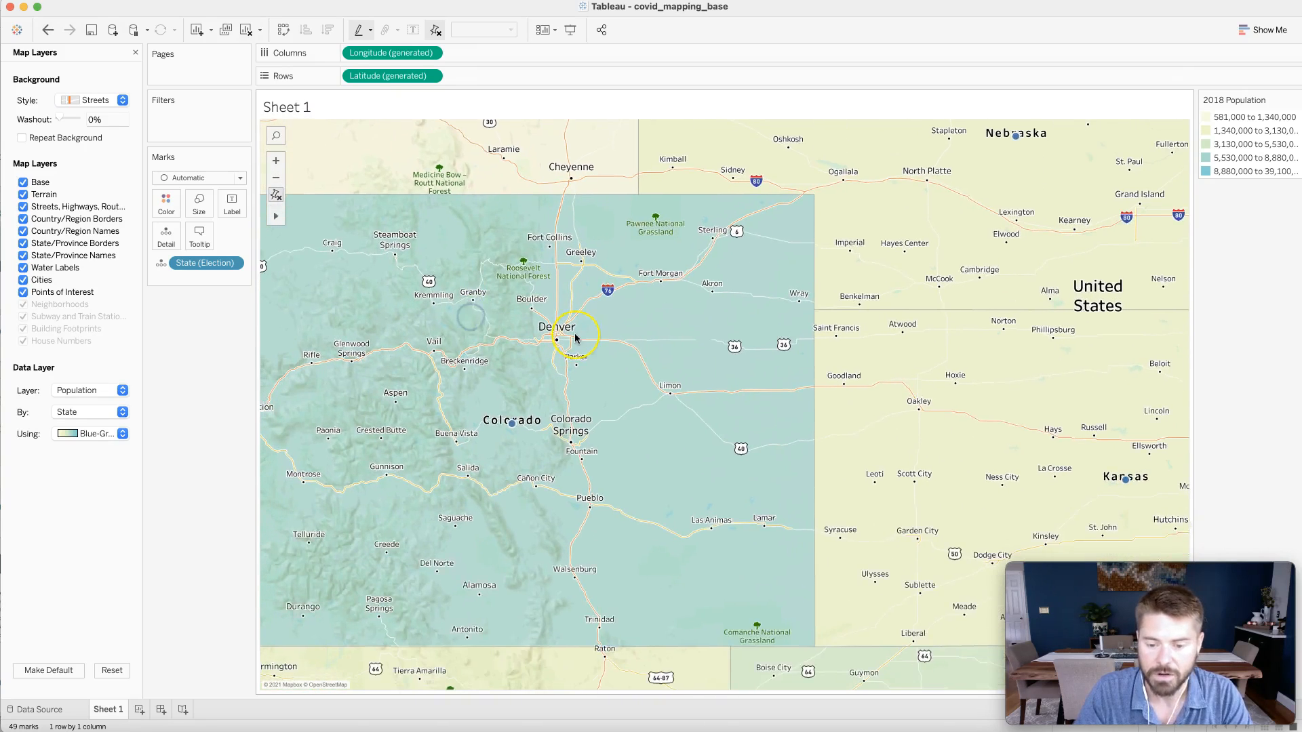
scroll(572, 336, up, 4)
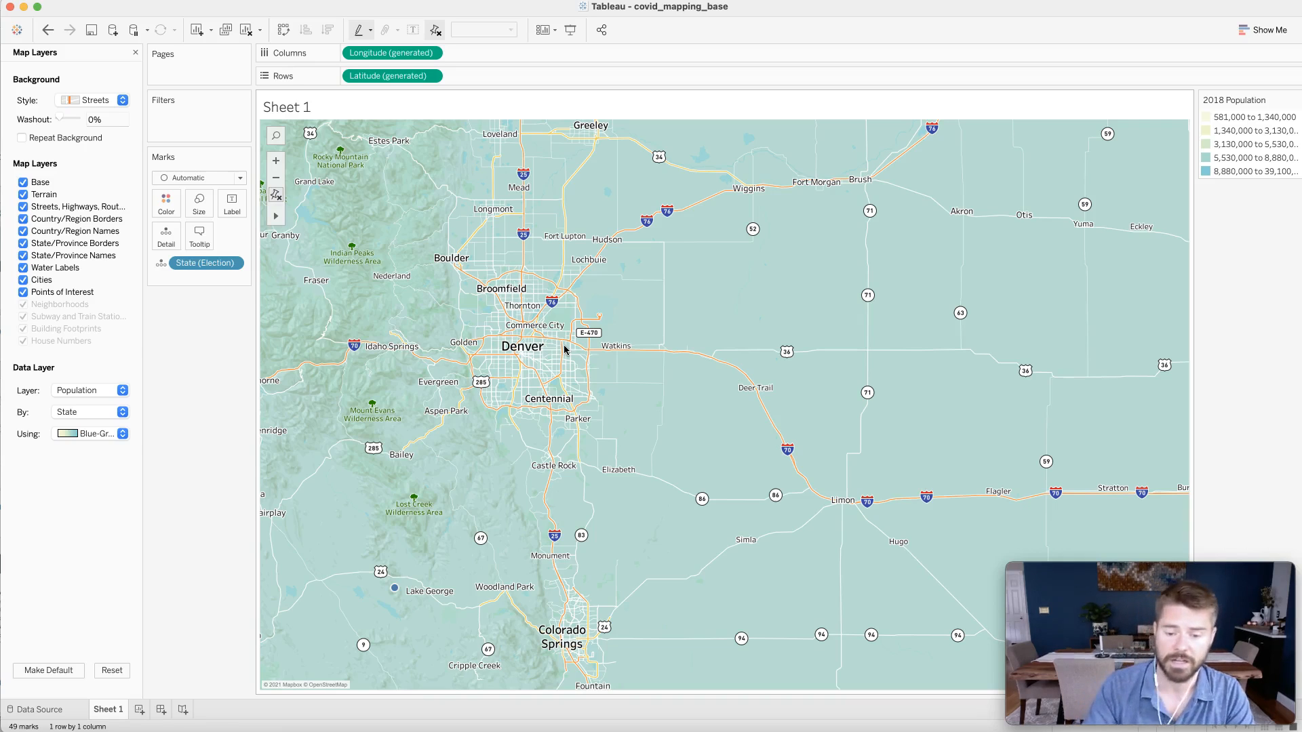
- Change the map background style to Satellite
click(113, 101)
click(113, 103)
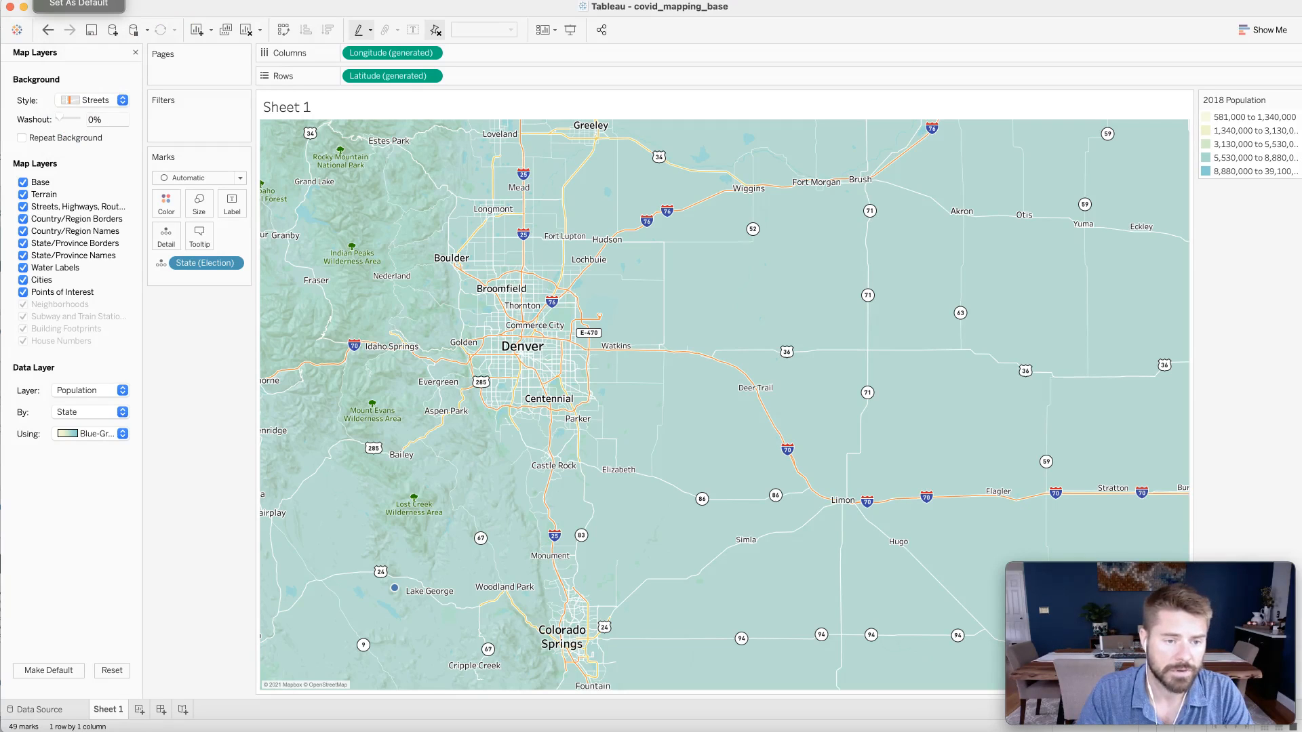
click(78, 2)
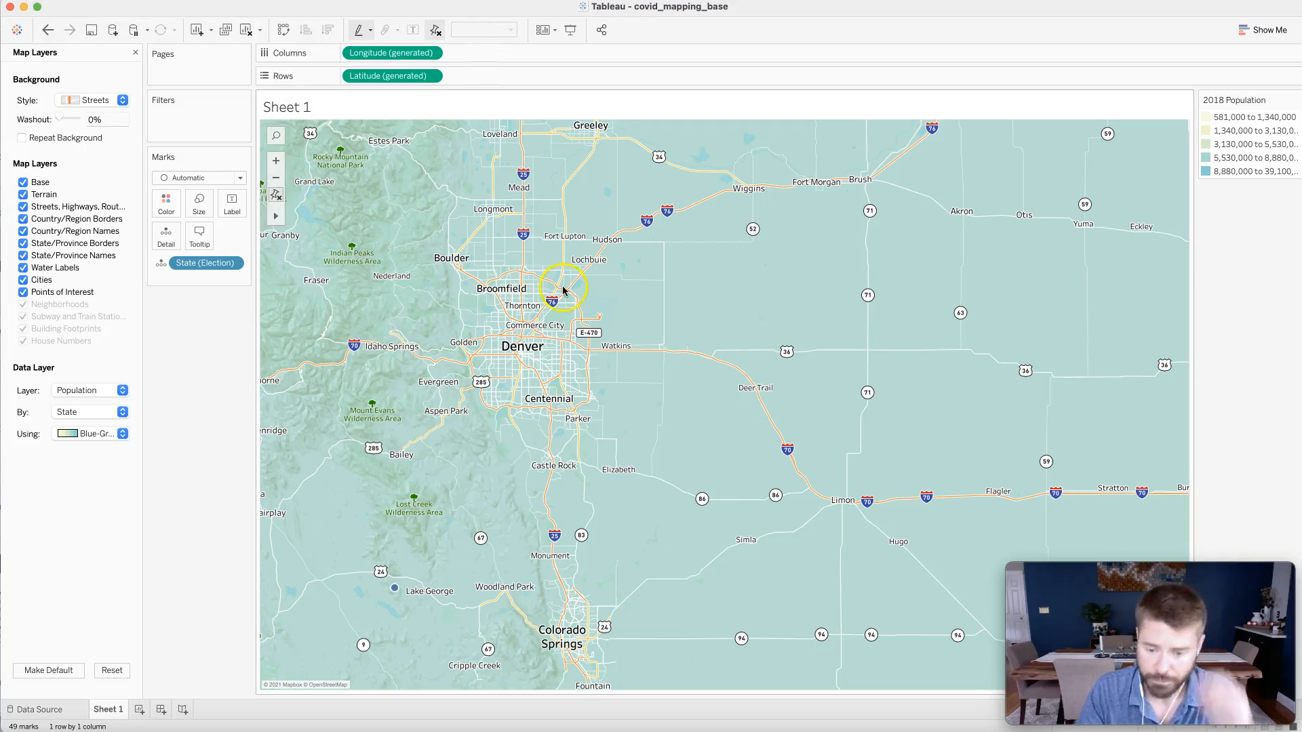
scroll(691, 348, down, 3)
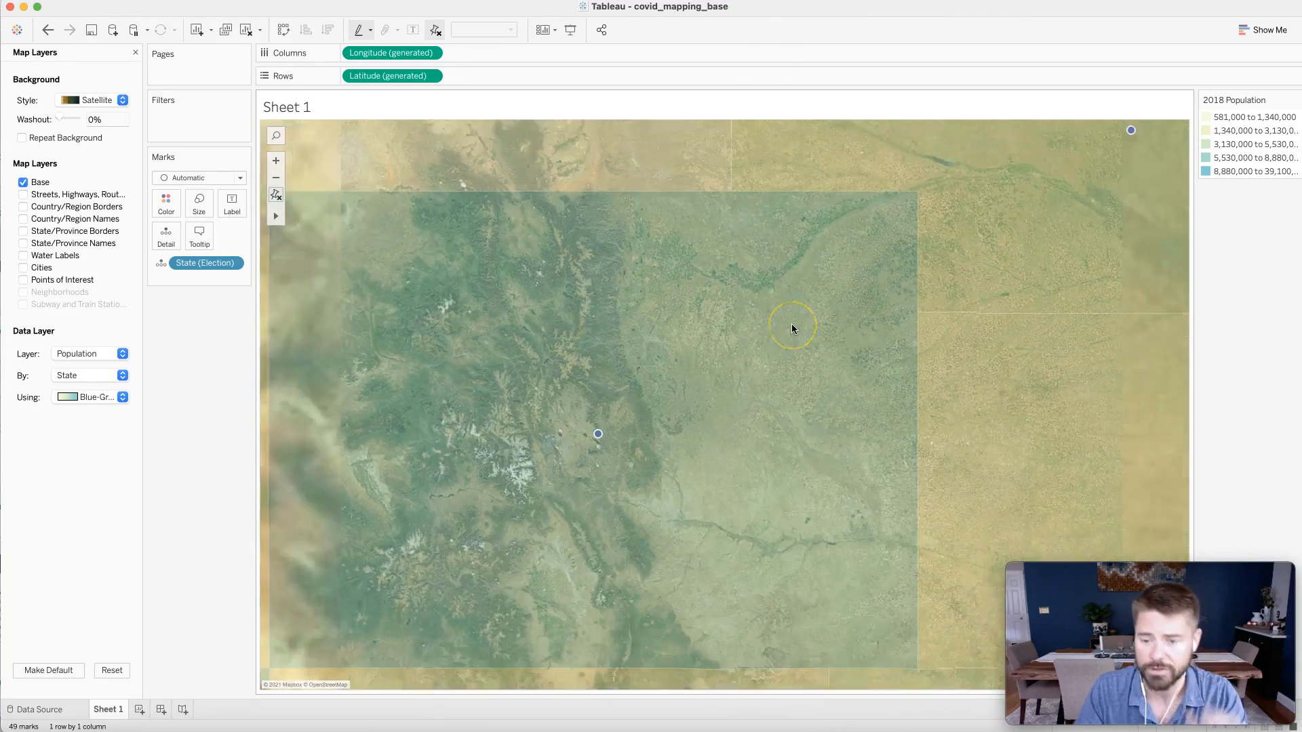
- Turn off the Base map layer on the satellite map
scroll(791, 328, down, 5)
scroll(791, 324, down, 4)
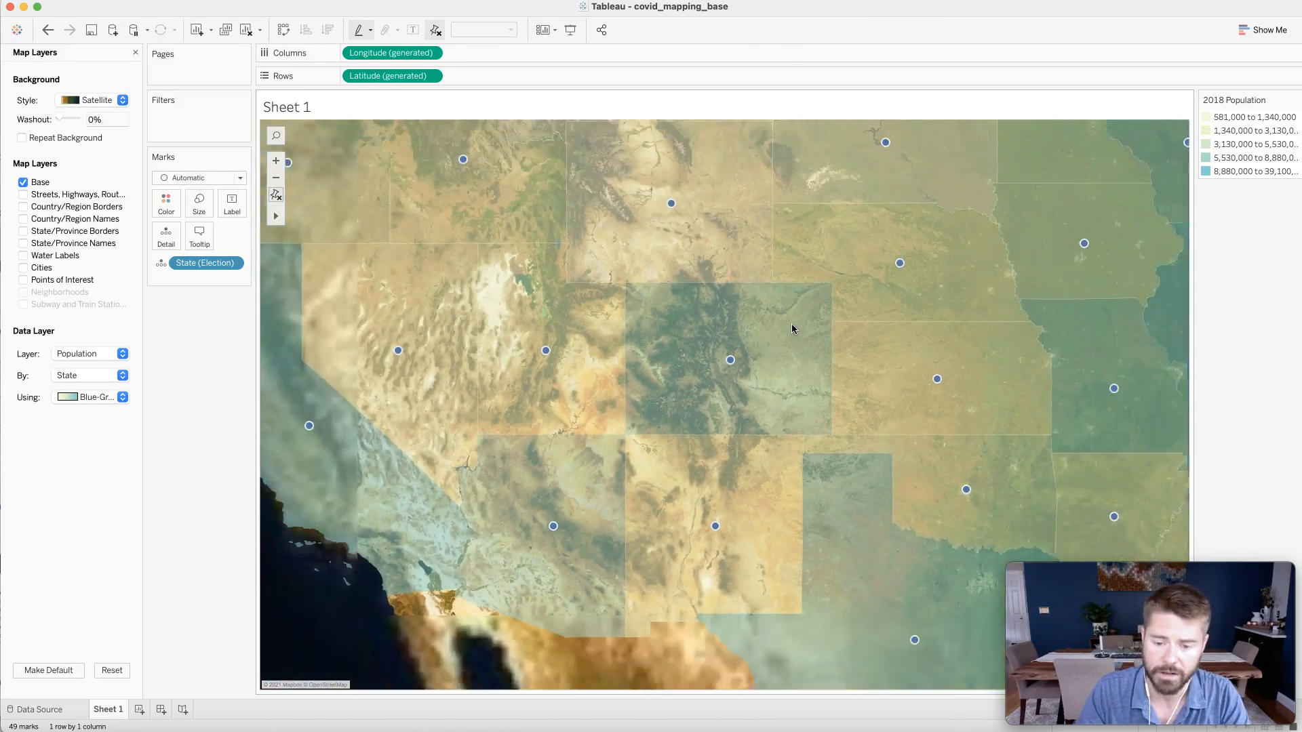
scroll(955, 337, up, 1)
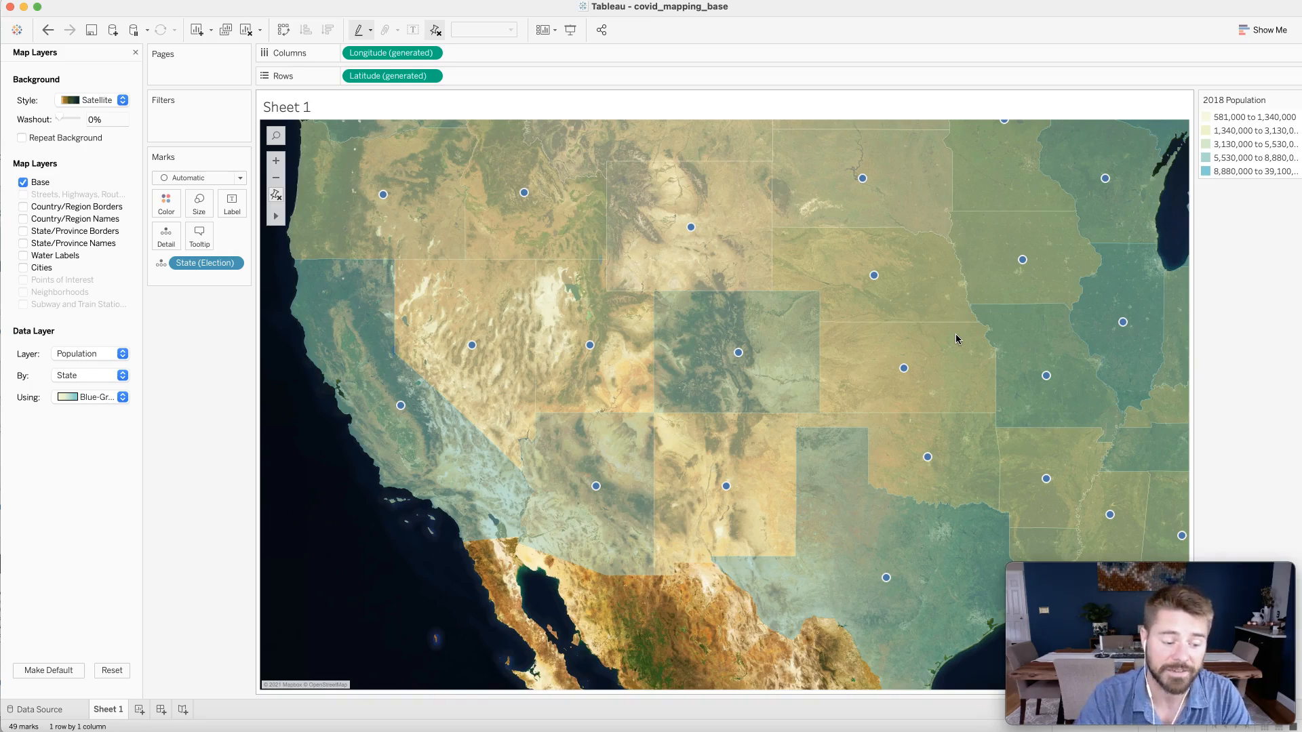
click(2, 390)
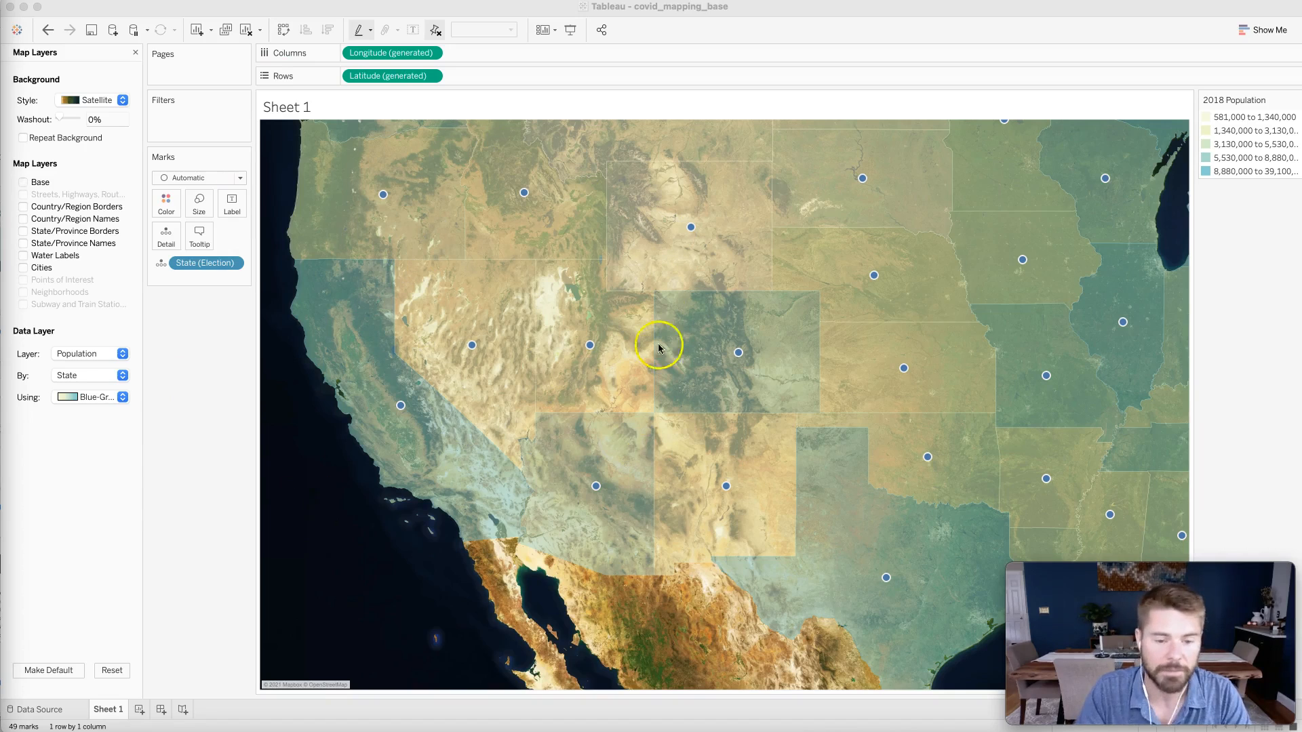
- Turn the Base map layer back on and close the Map Layers pane
click(160, 333)
click(23, 183)
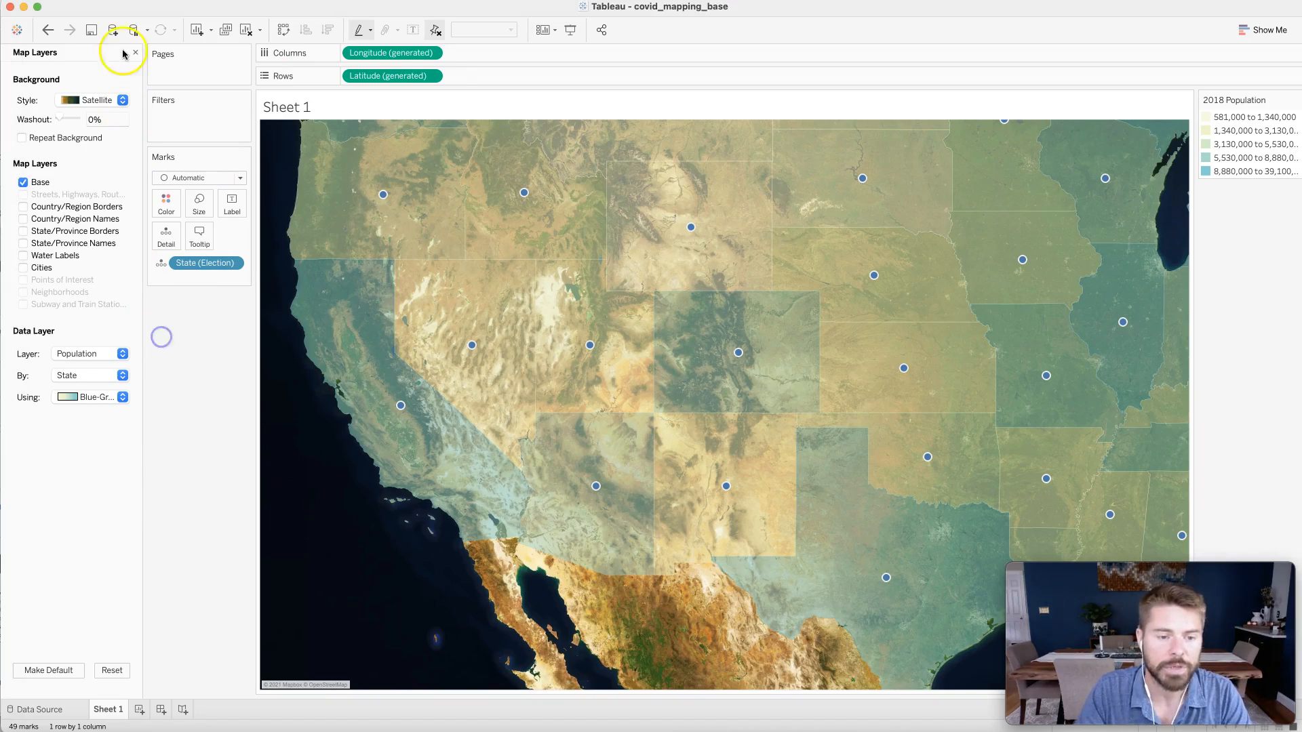
click(135, 54)
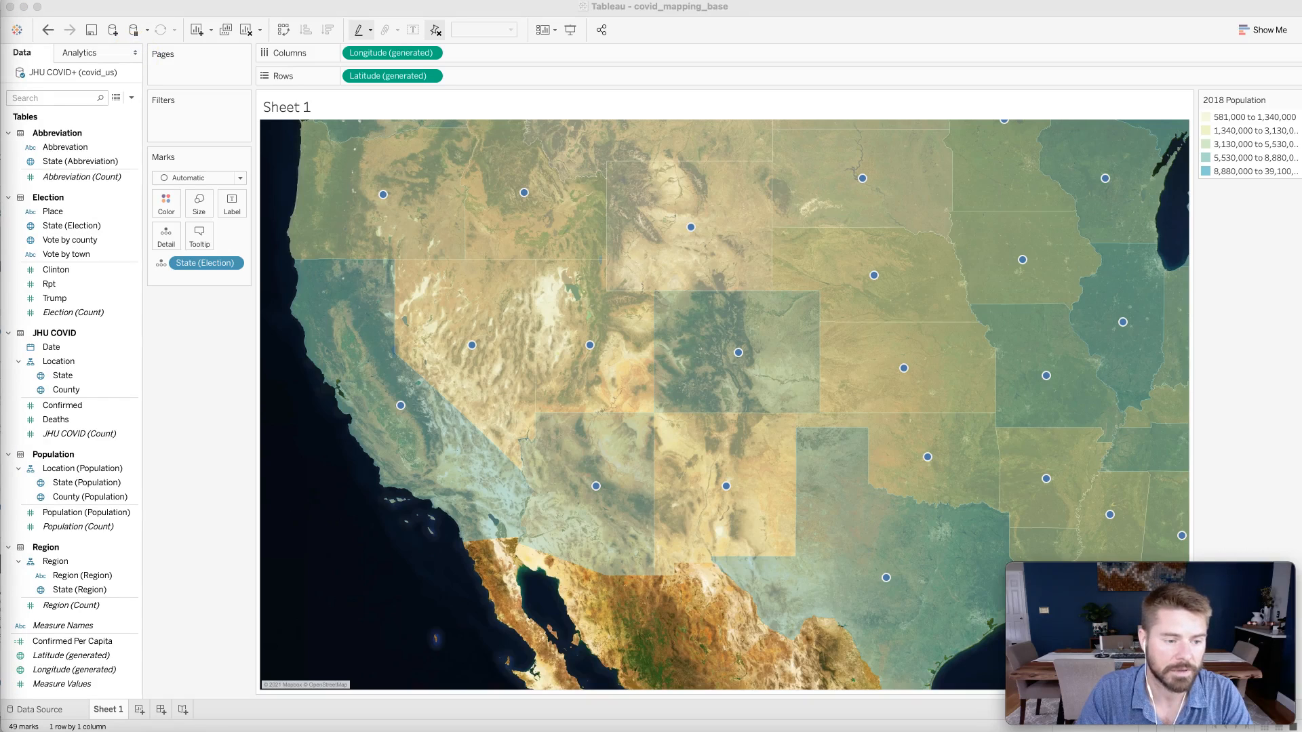
click(184, 408)
scroll(634, 287, up, 1)
scroll(634, 287, down, 2)
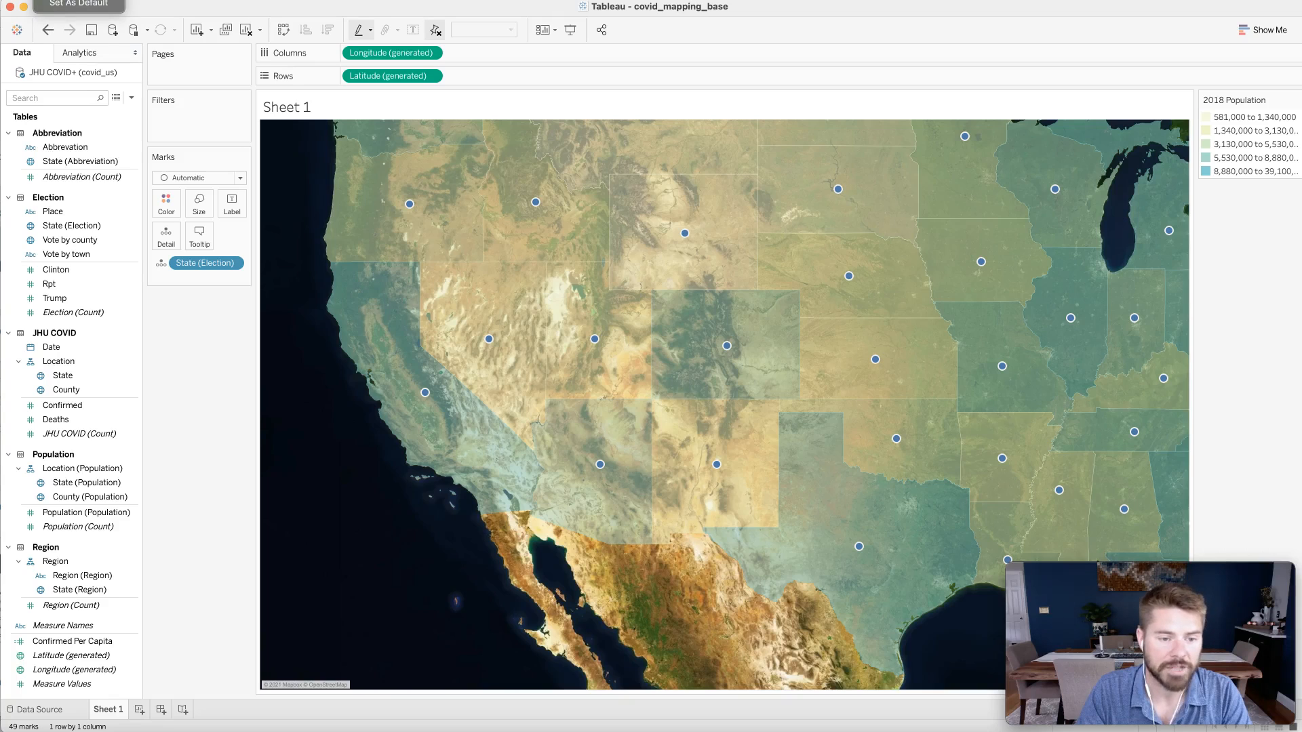
click(78, 1)
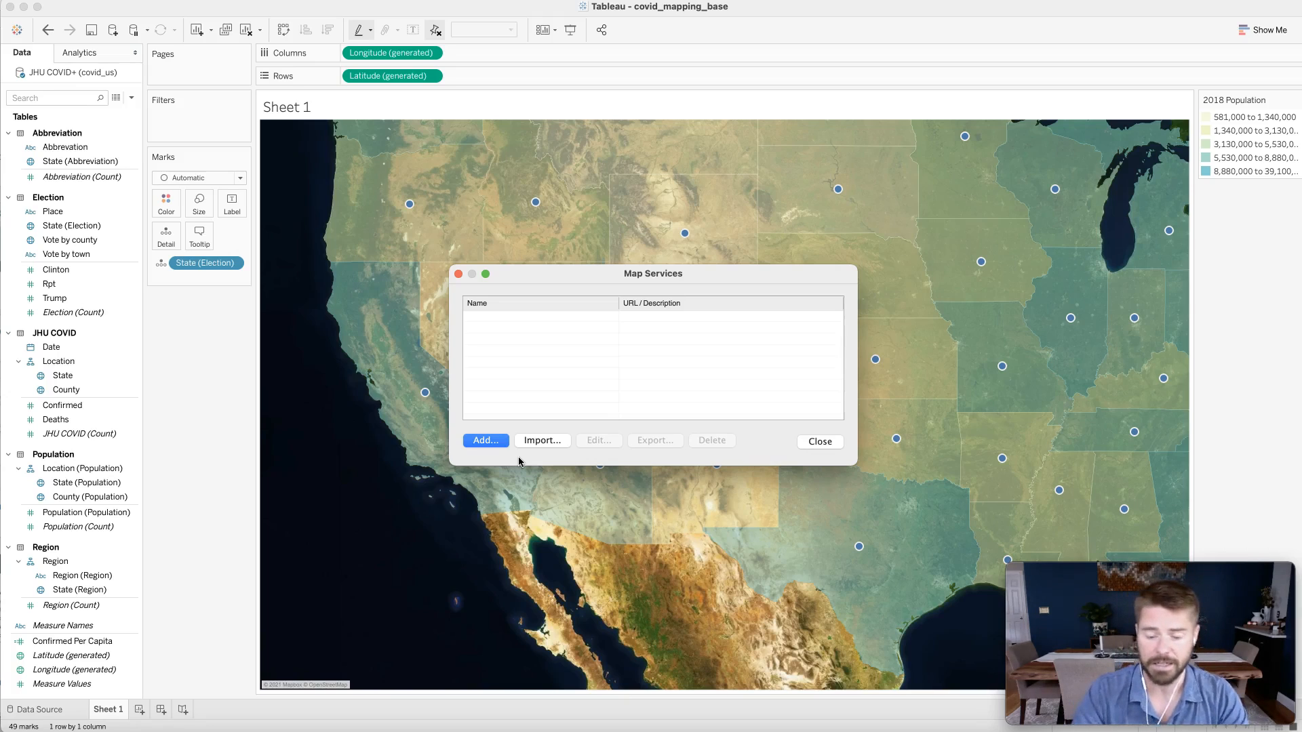
click(483, 440)
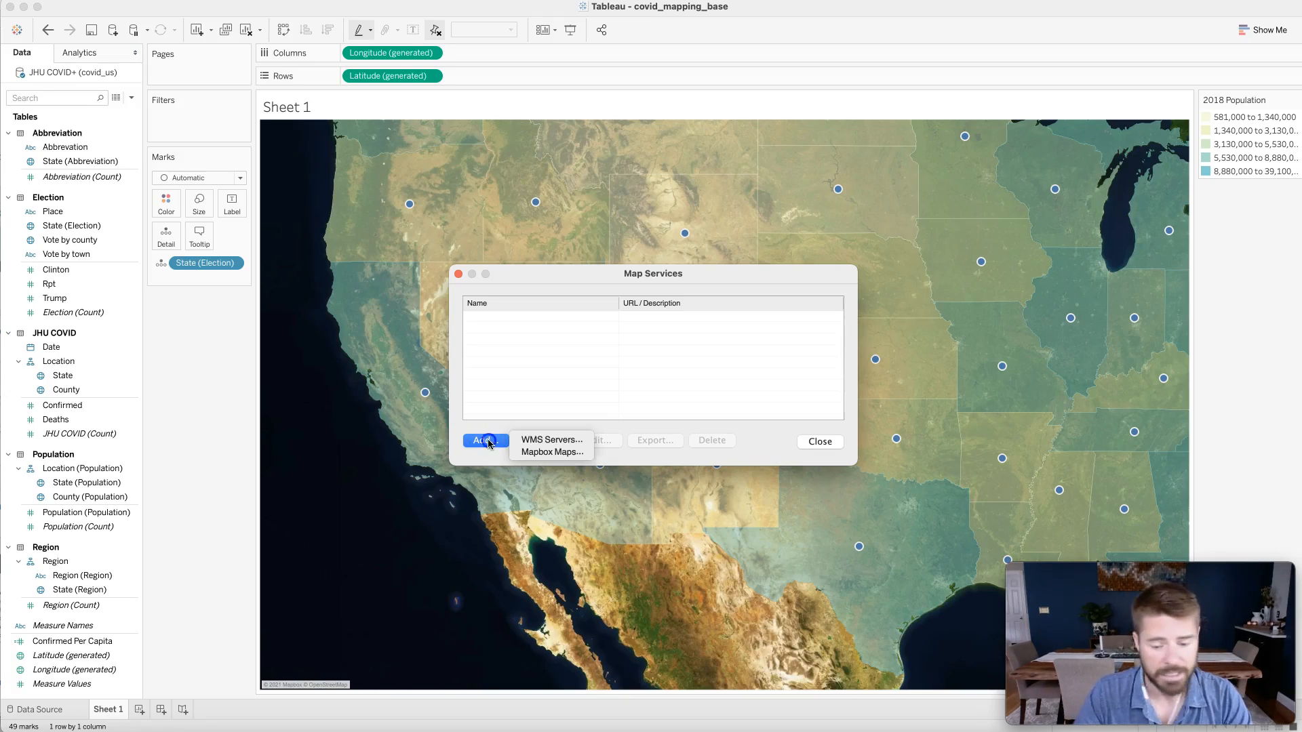
click(577, 441)
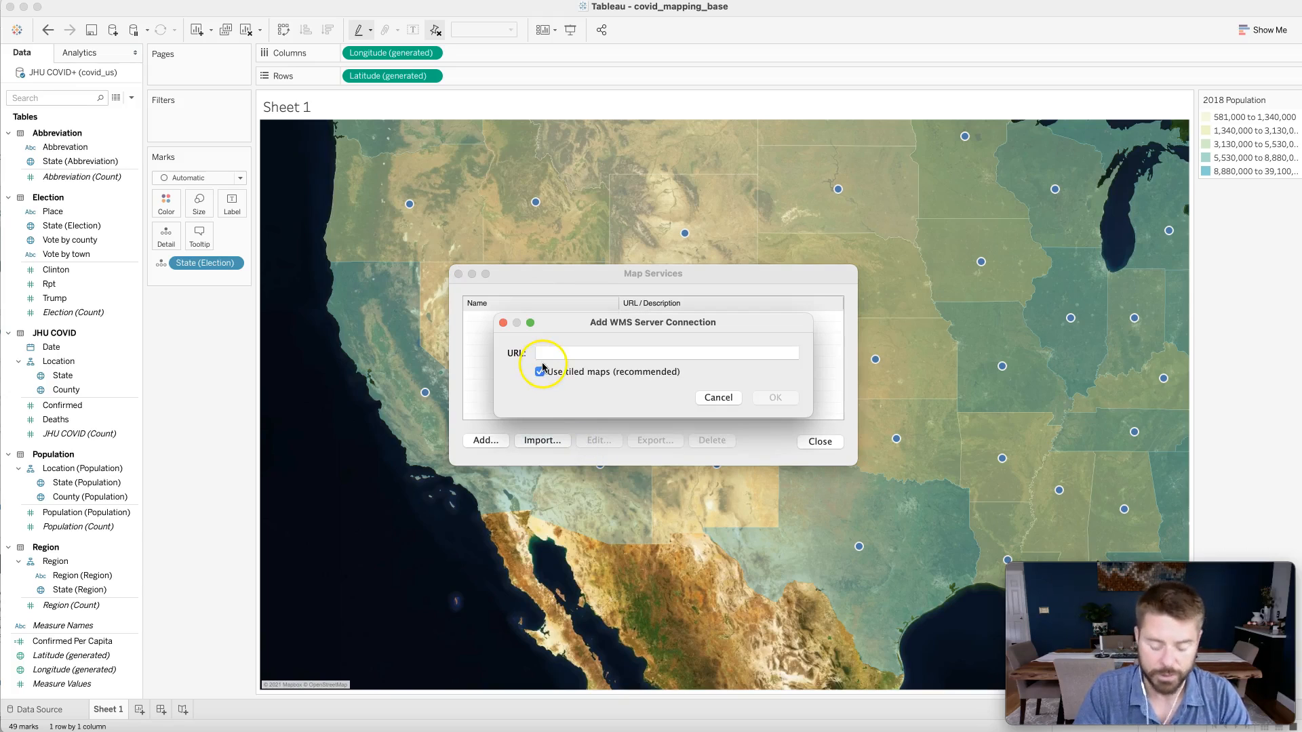
key(super+v)
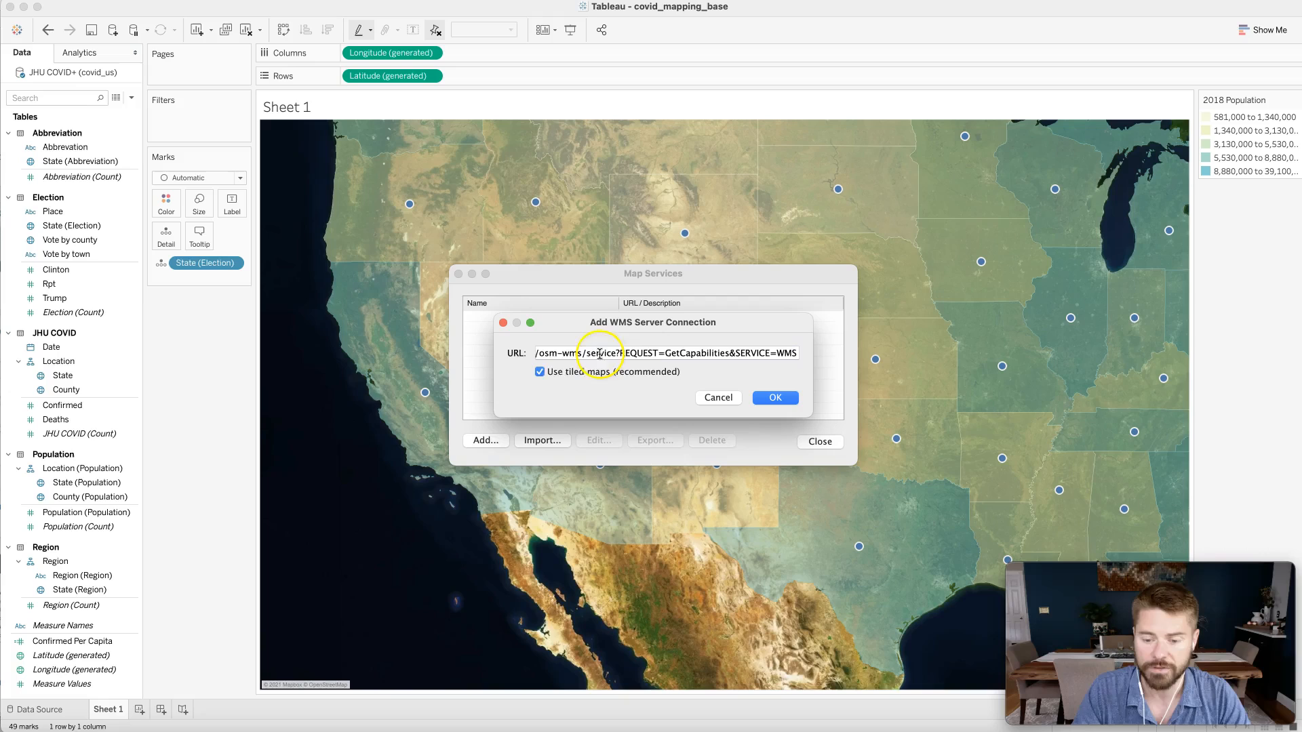
key(super+Left)
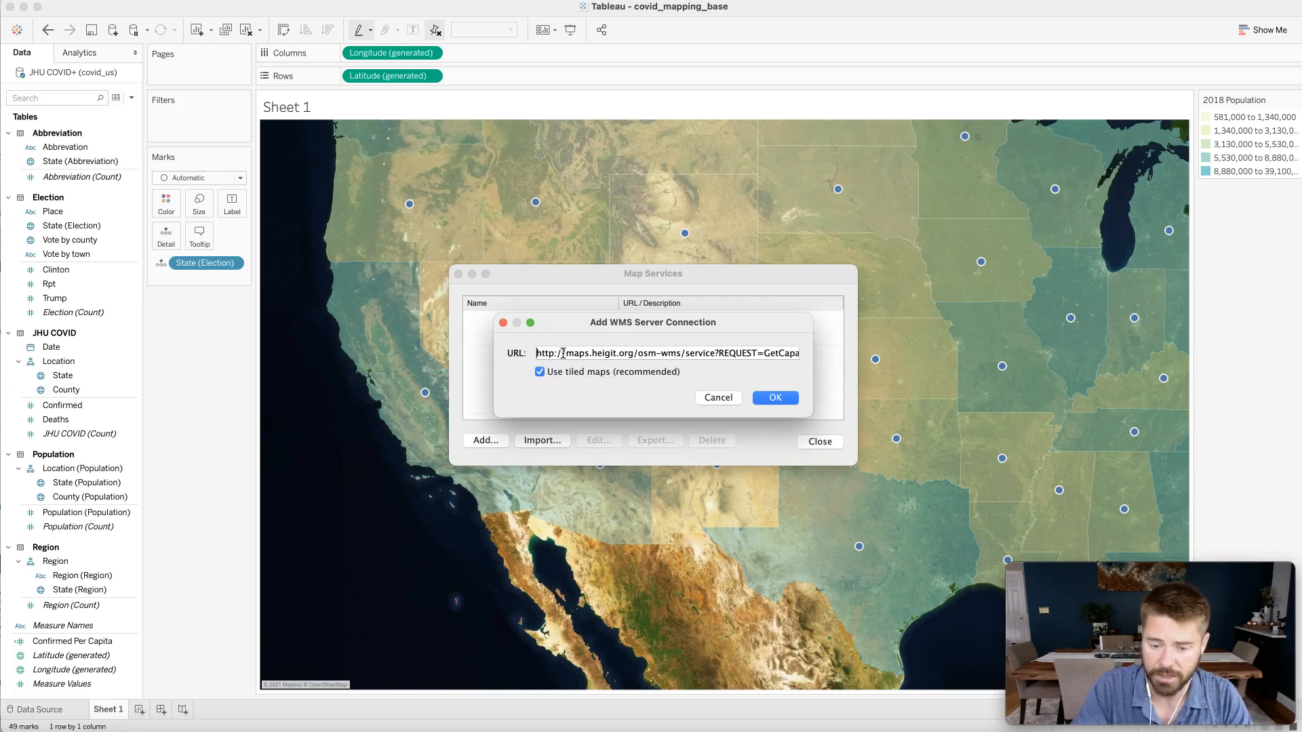
click(559, 354)
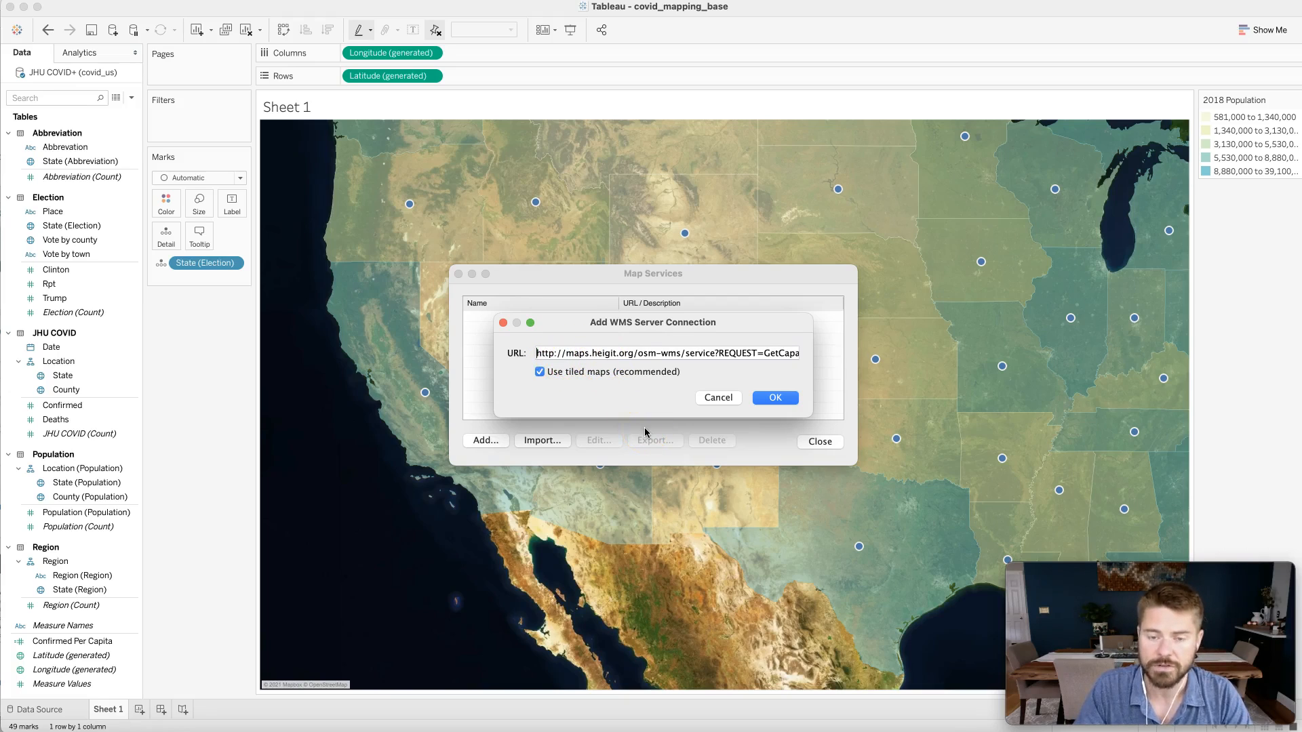
click(769, 399)
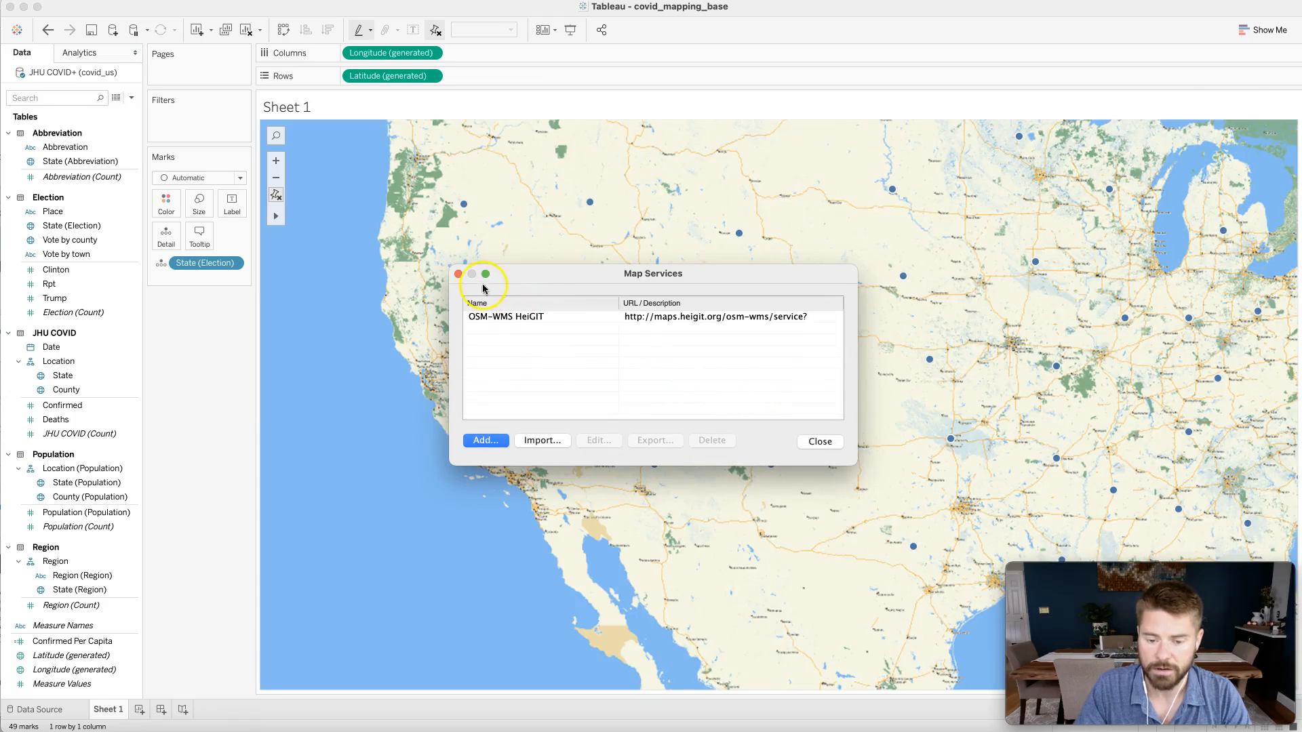
click(459, 274)
- Pan and zoom around the OSM-WMS background map to examine the northeastern US, cancelling the slow map request
drag(712, 403, 546, 456)
drag(762, 421, 543, 421)
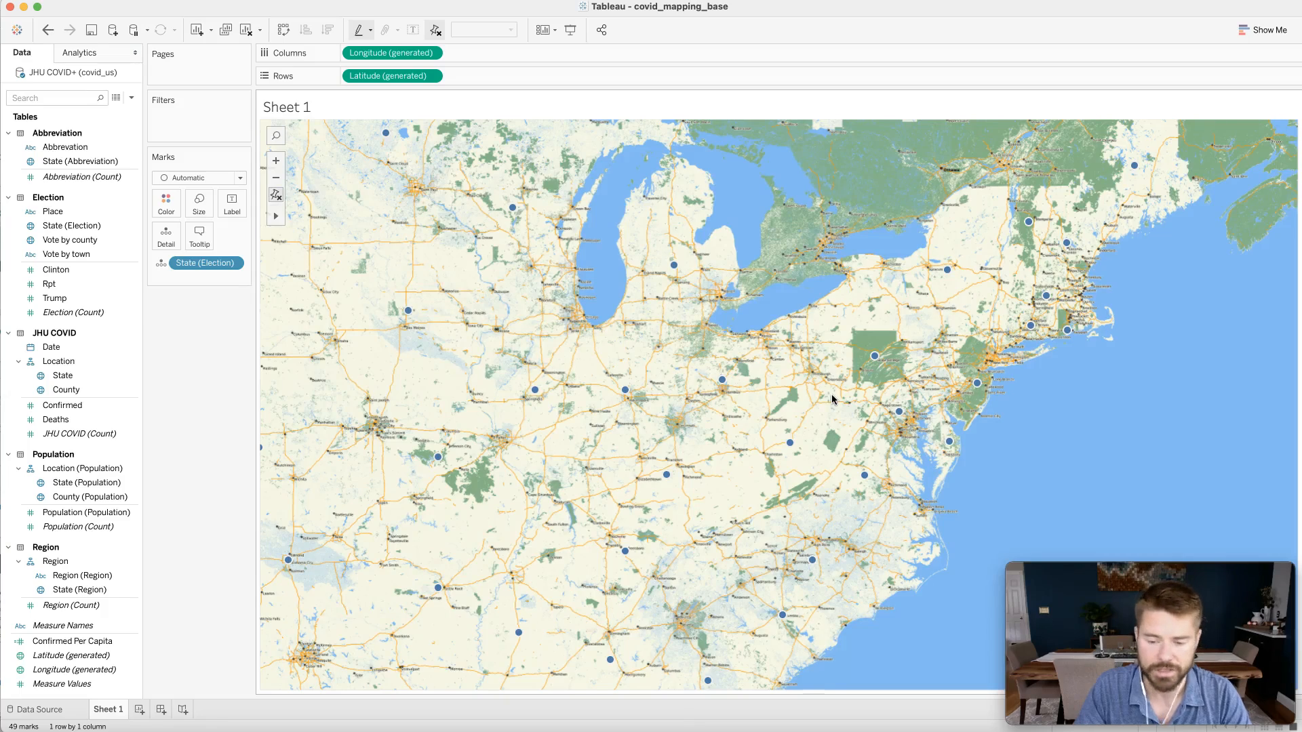
scroll(833, 398, up, 3)
click(900, 361)
drag(997, 314, 666, 406)
click(887, 363)
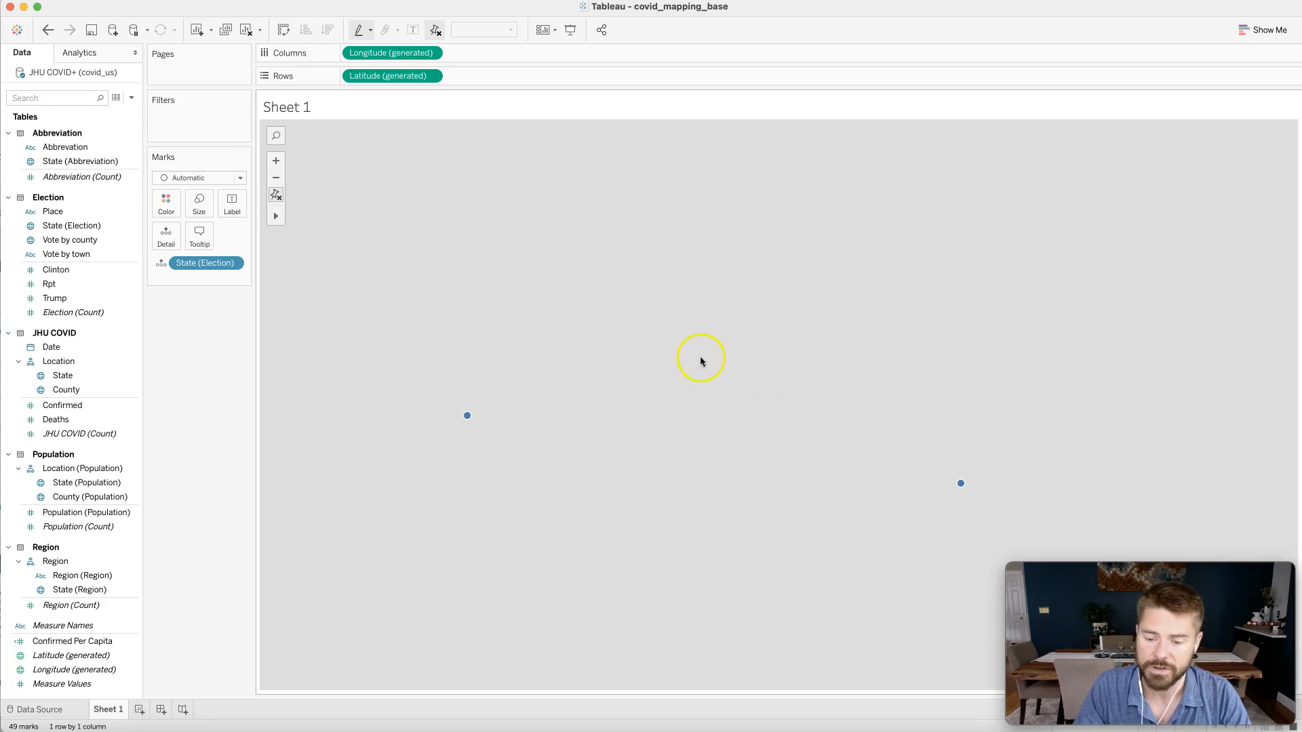
scroll(651, 475, down, 2)
scroll(651, 479, down, 2)
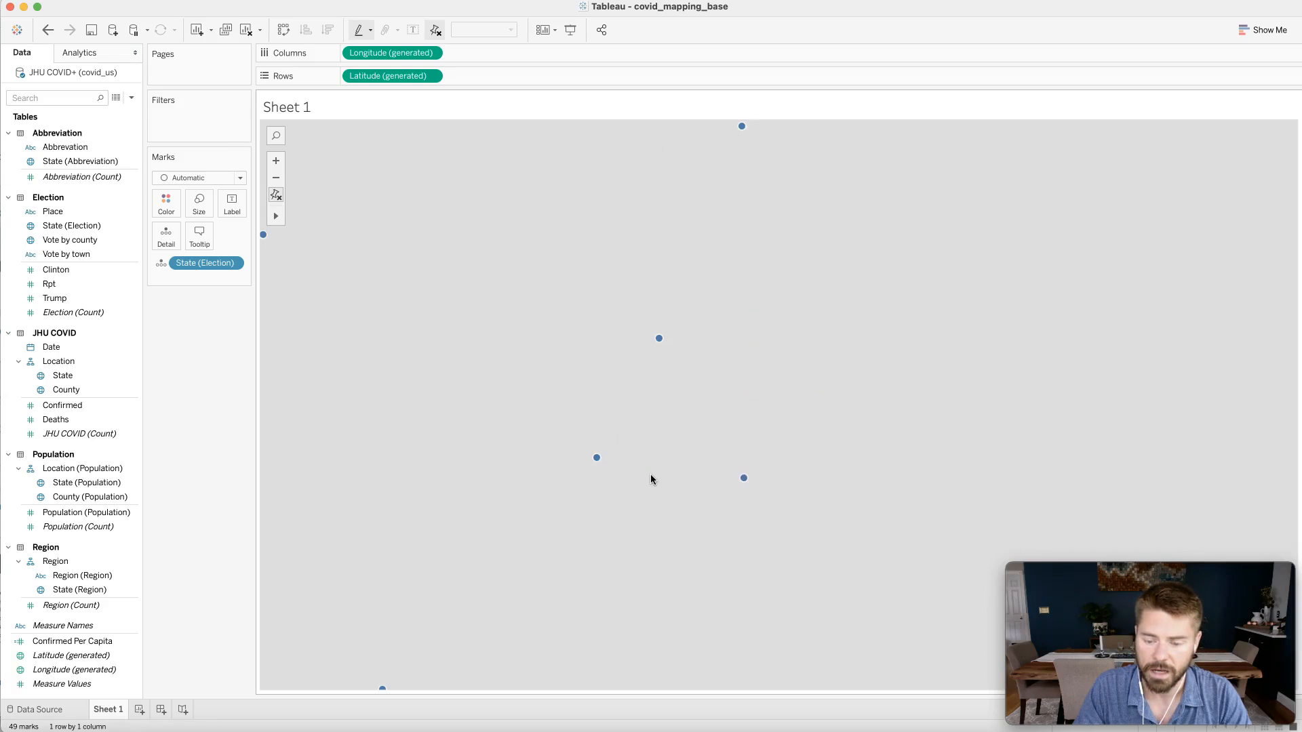
scroll(651, 477, up, 2)
scroll(651, 476, down, 2)
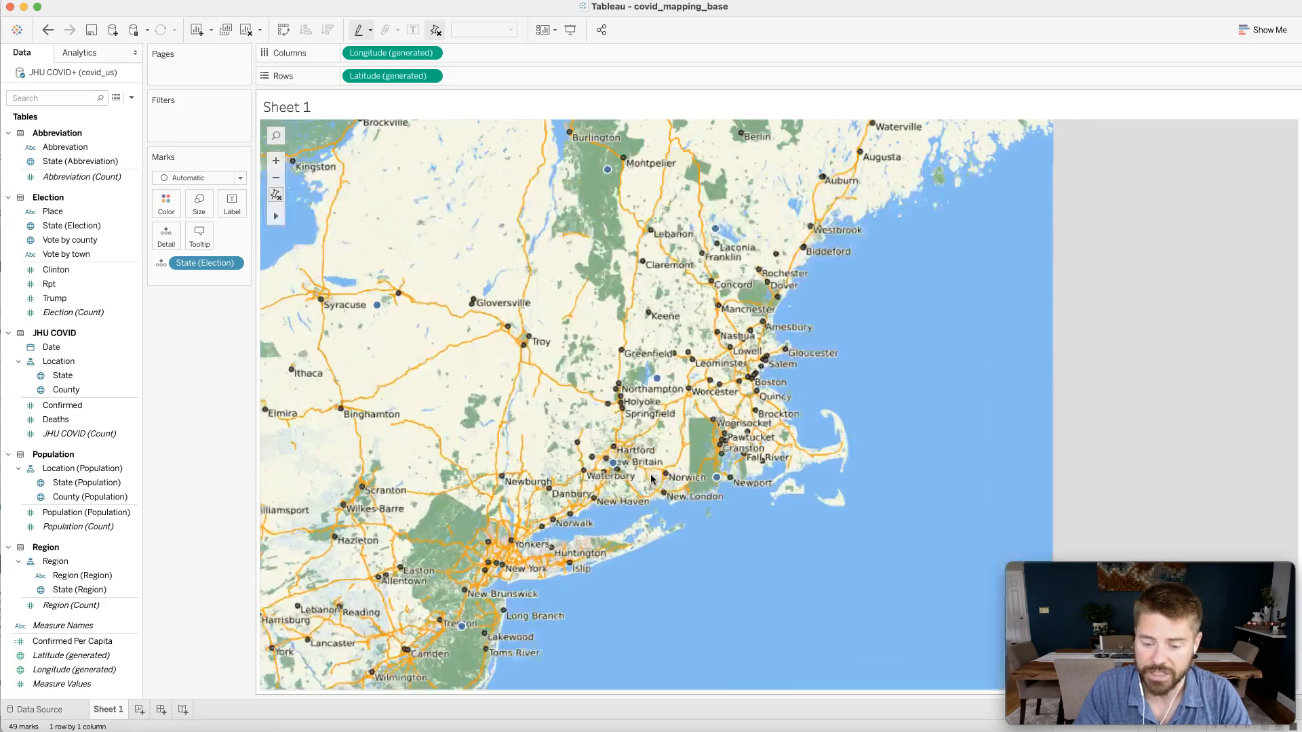
click(500, 387)
drag(451, 377, 589, 374)
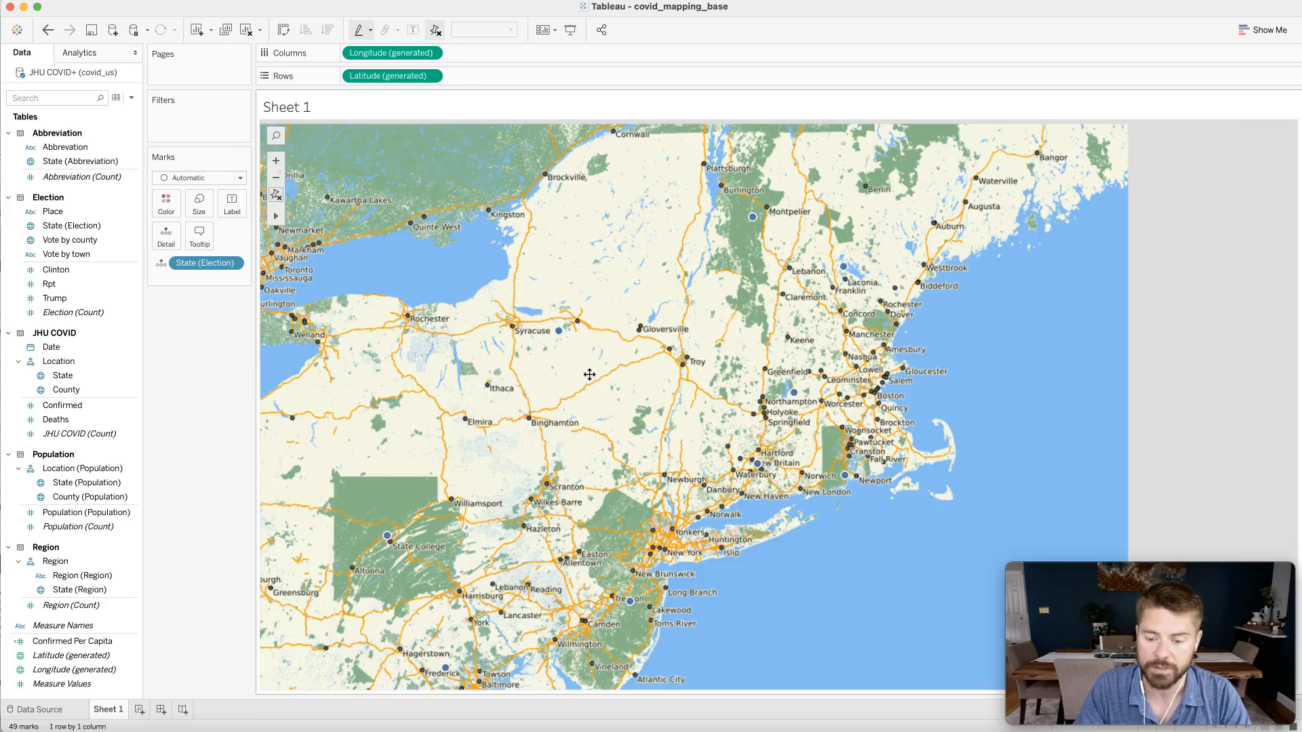
scroll(590, 374, up, 1)
scroll(589, 375, up, 2)
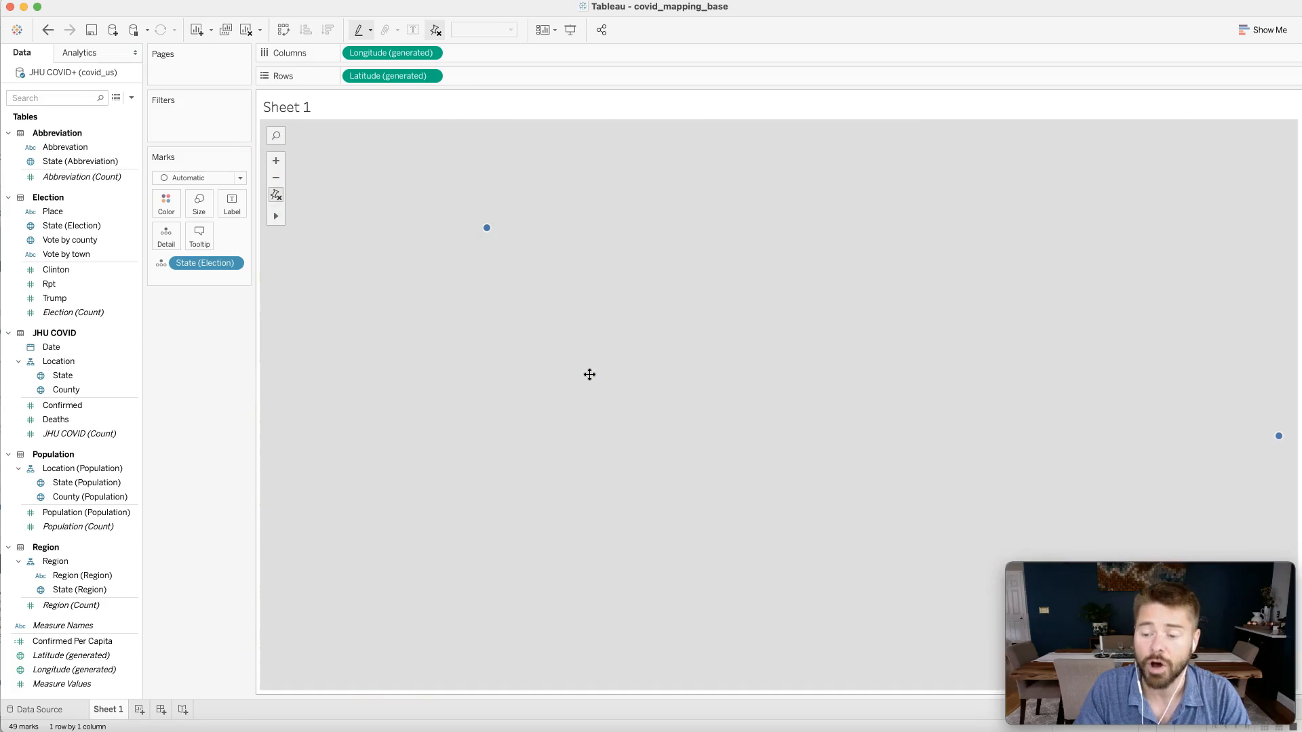
scroll(590, 375, down, 3)
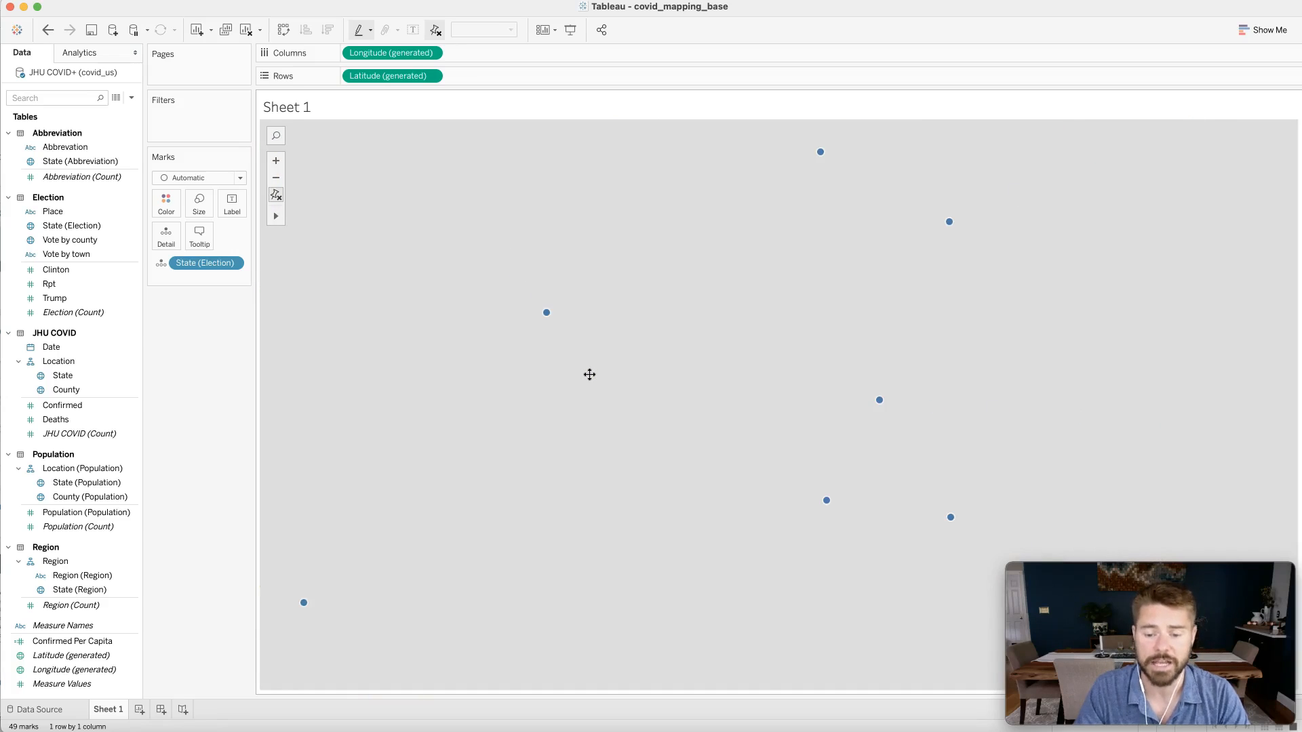
scroll(589, 375, down, 1)
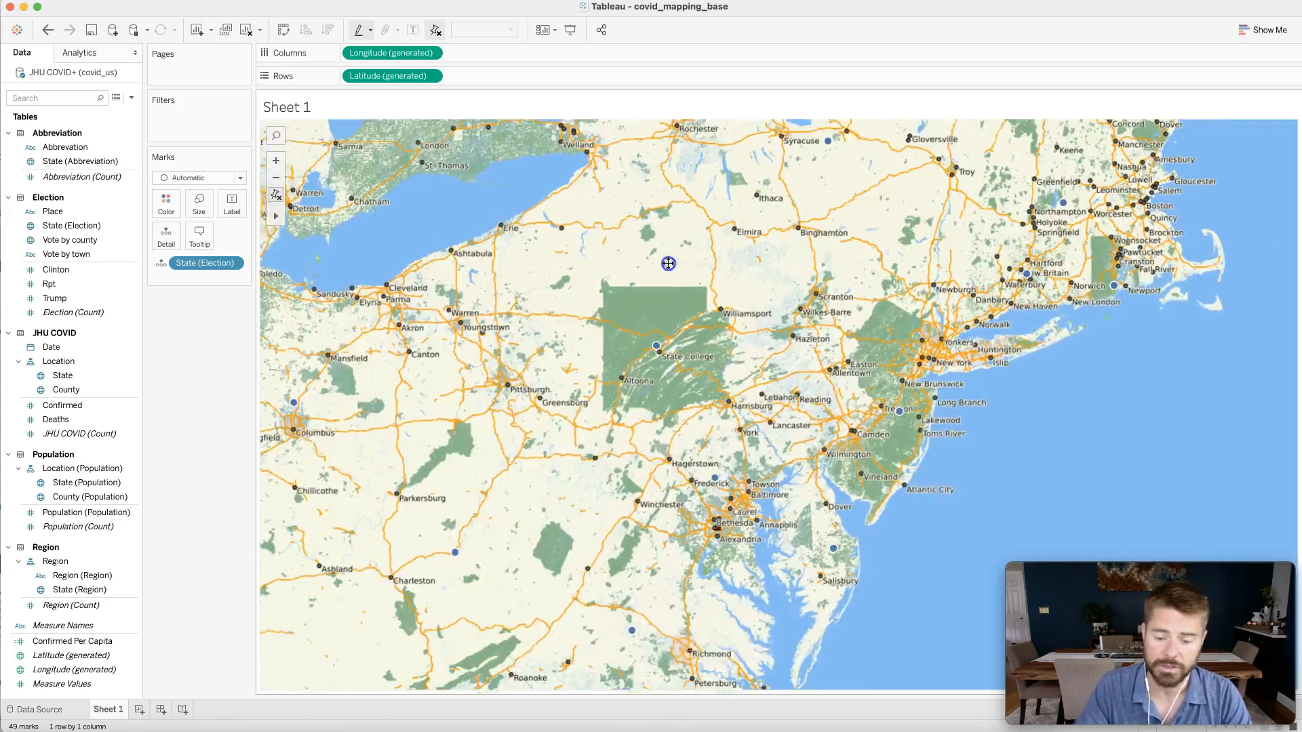
drag(668, 263, 674, 249)
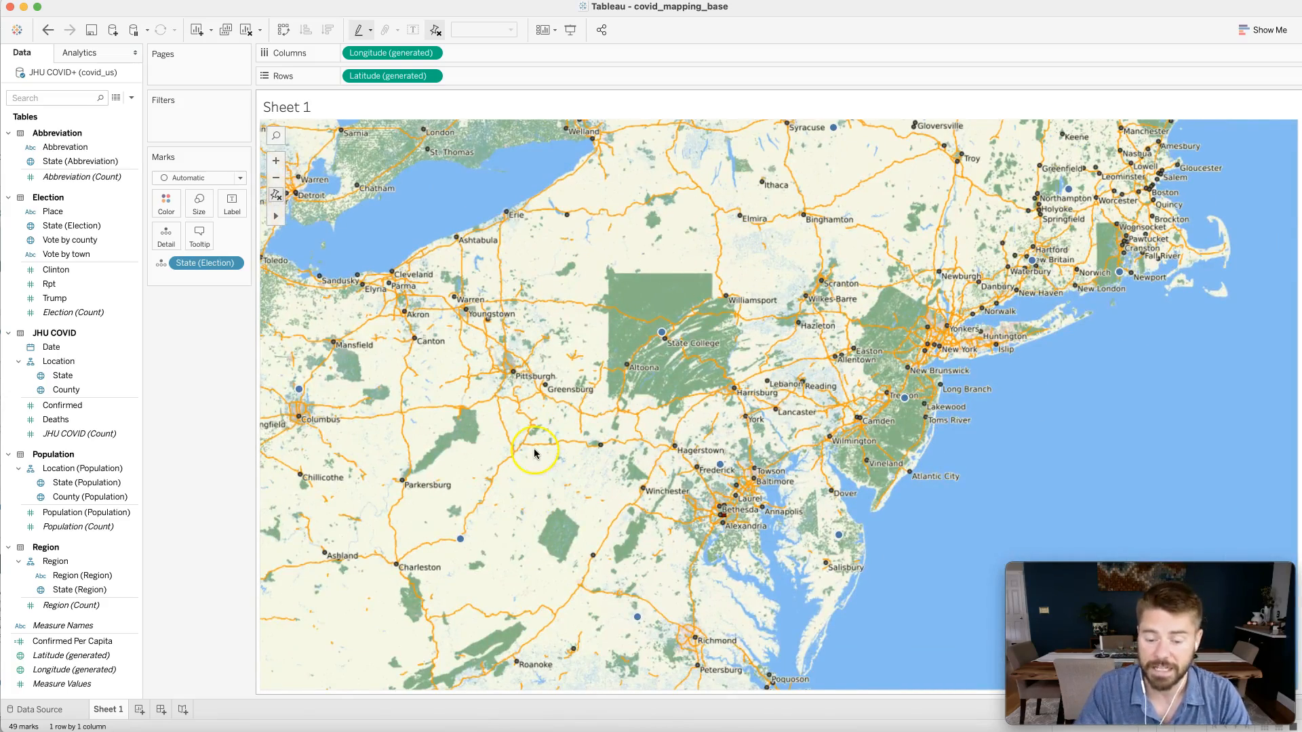
scroll(535, 450, up, 1)
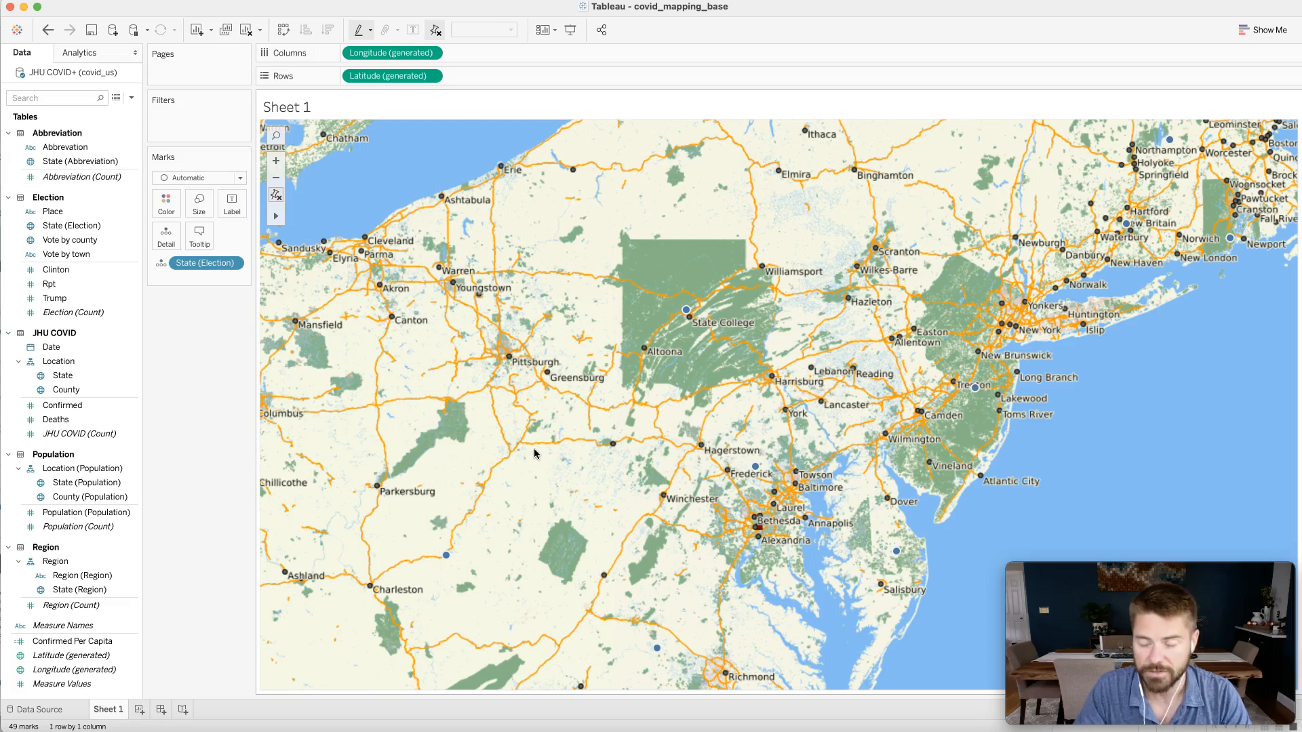
click(593, 345)
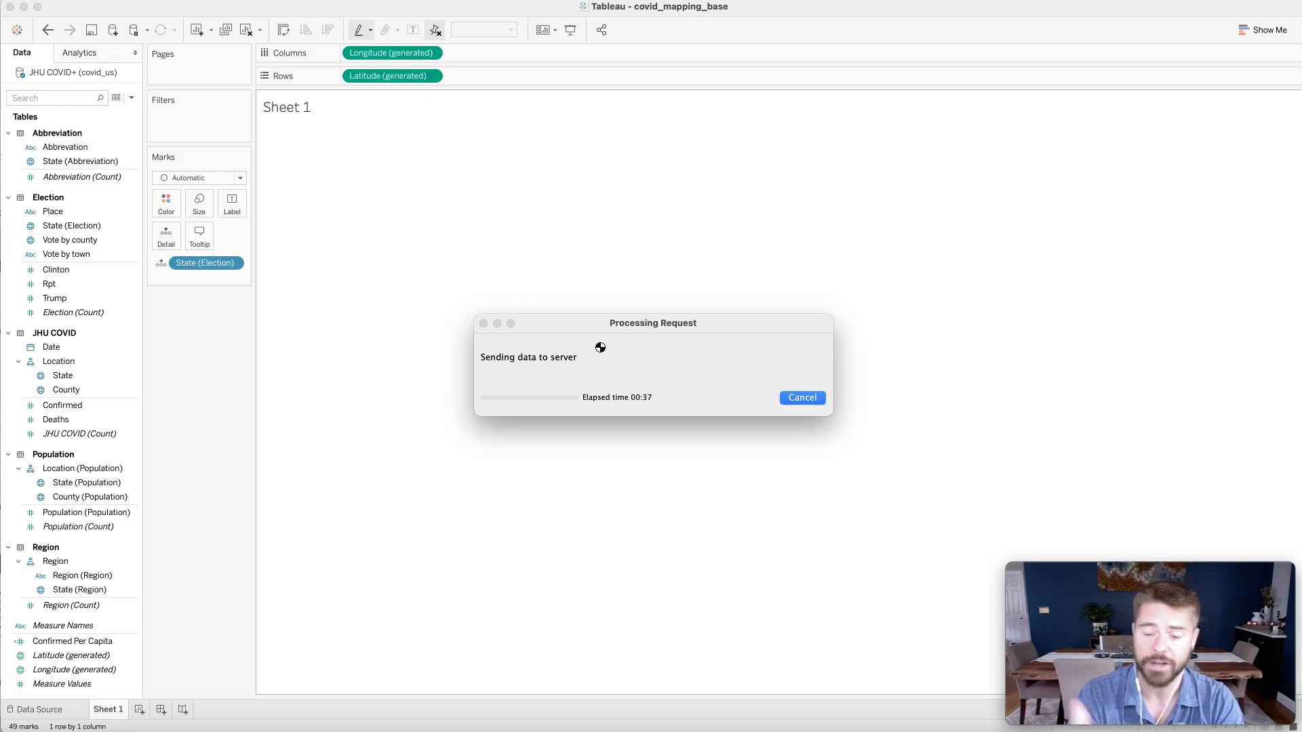
click(797, 398)
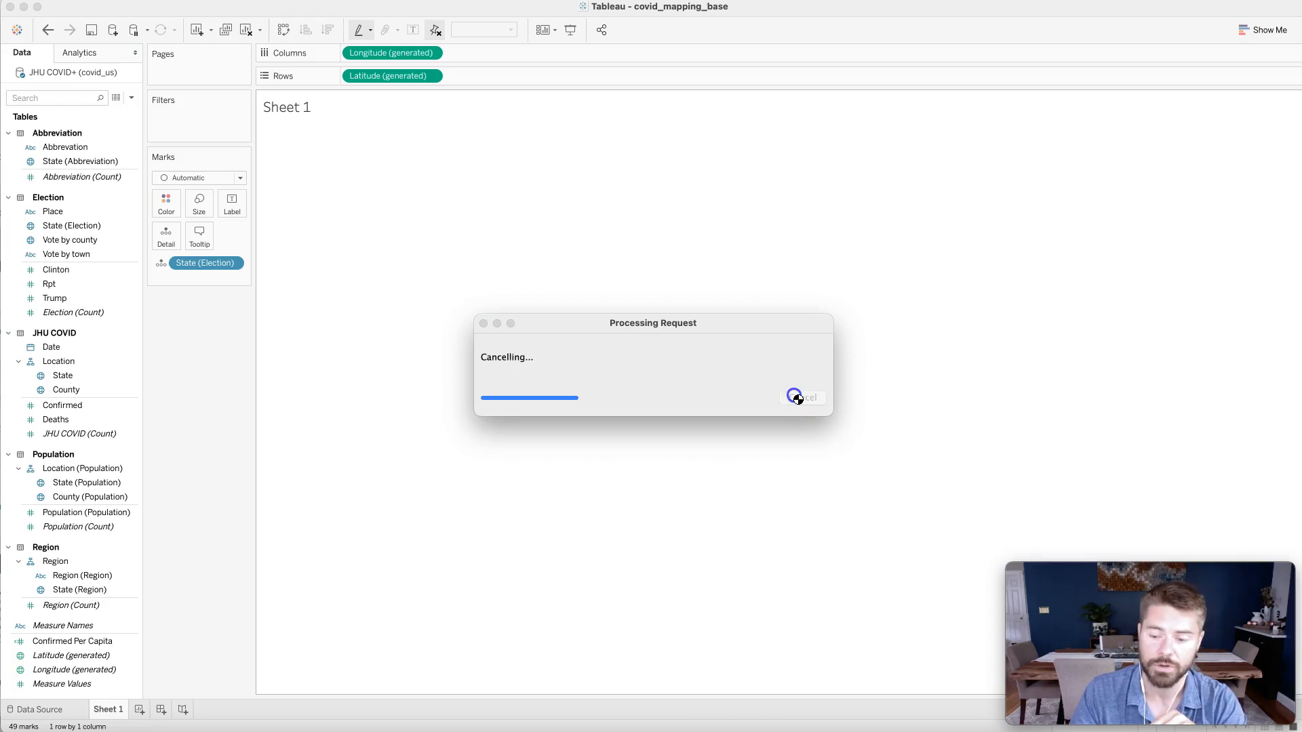